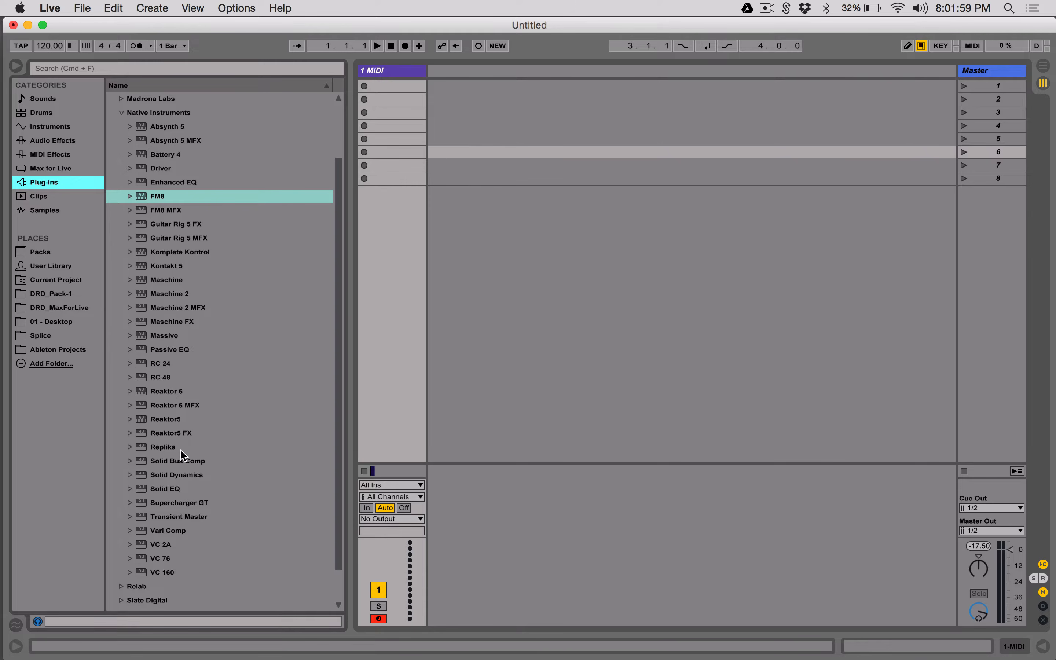
Load the Massive plug-in onto the MIDI track and move its window to show the whole synth interface.
left_click(157, 336)
left_click_drag(456, 23, 401, 79)
left_click_drag(420, 151, 256, 50)
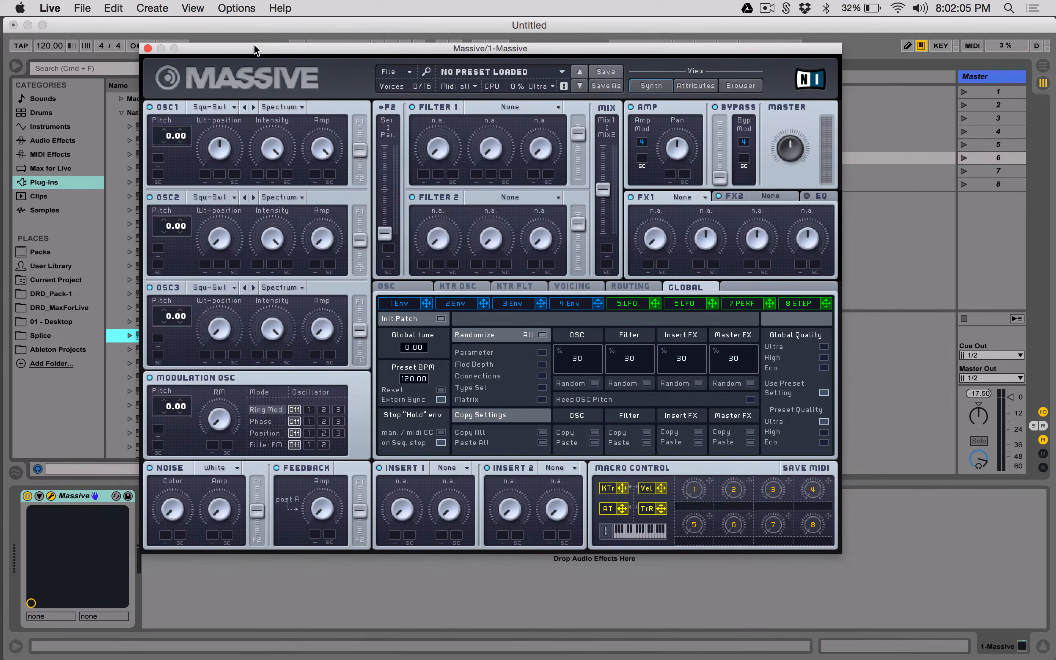
Load the TheHistoryofSounds preset from Massive's DRD_2 bank and return to the synth view.
left_click(749, 87)
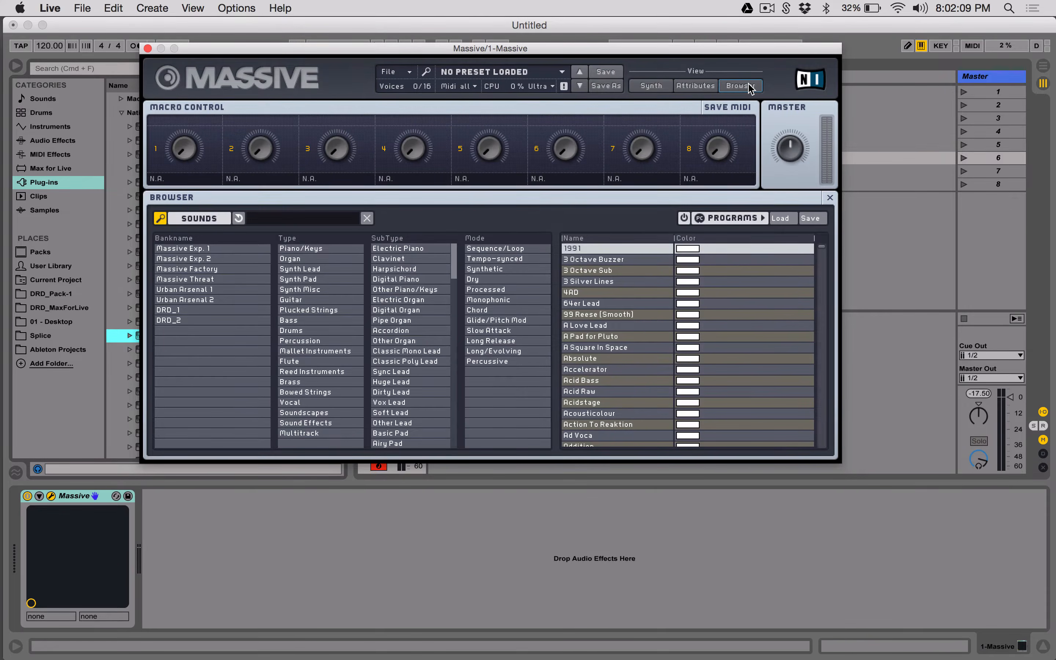
left_click(192, 321)
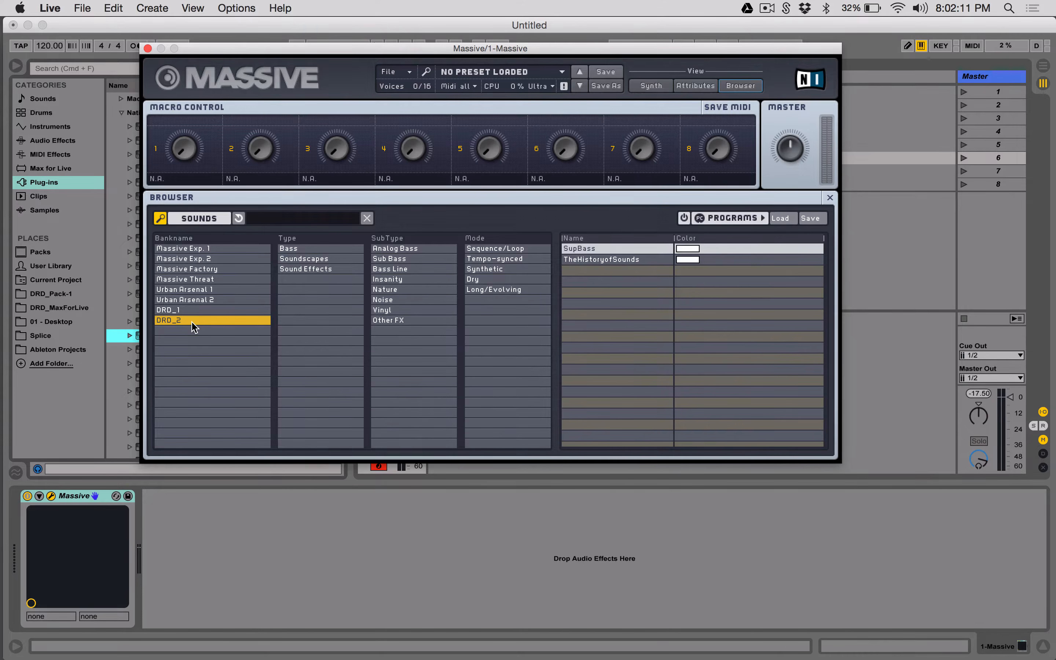
left_click(604, 260)
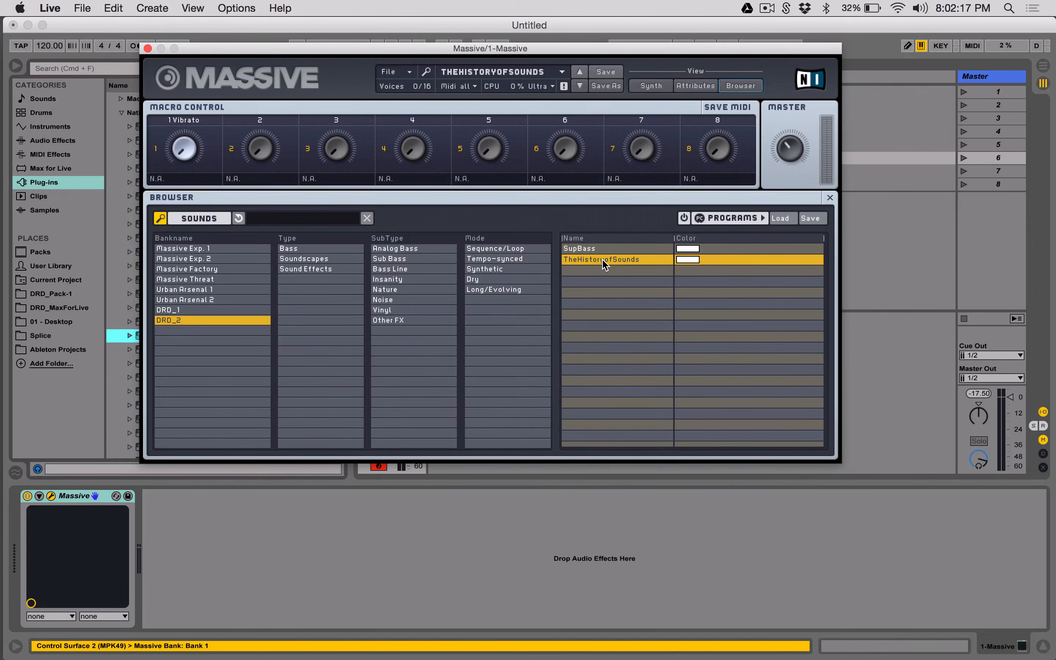
left_click(650, 85)
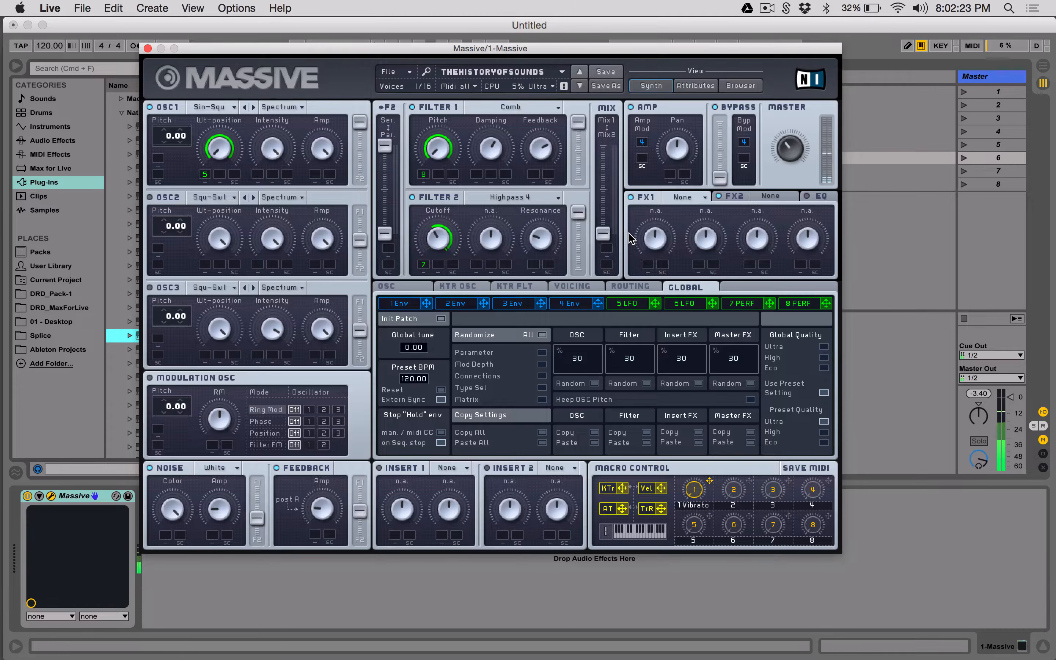
Lower the computer keyboard's octave range to C-2 to D-1 and play a low note through the preset.
key("z")
key("z")
key("z")
key("z")
key("z")
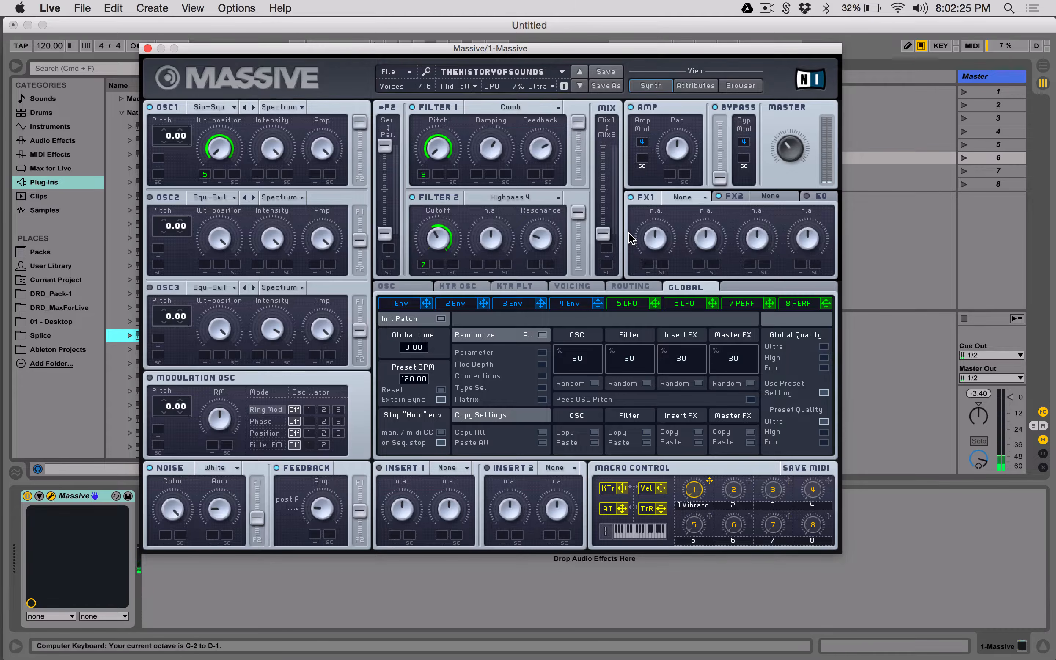
key("a")
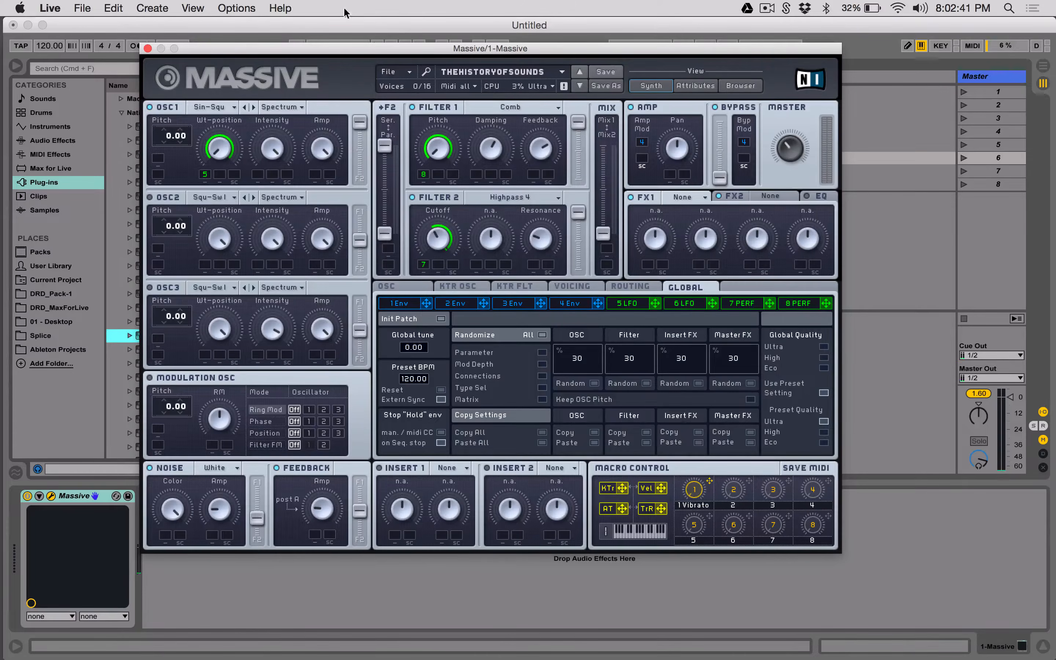
Close the Massive window, hide the browser, and add an audio track that takes its input from 1-Massive.
left_click(147, 49)
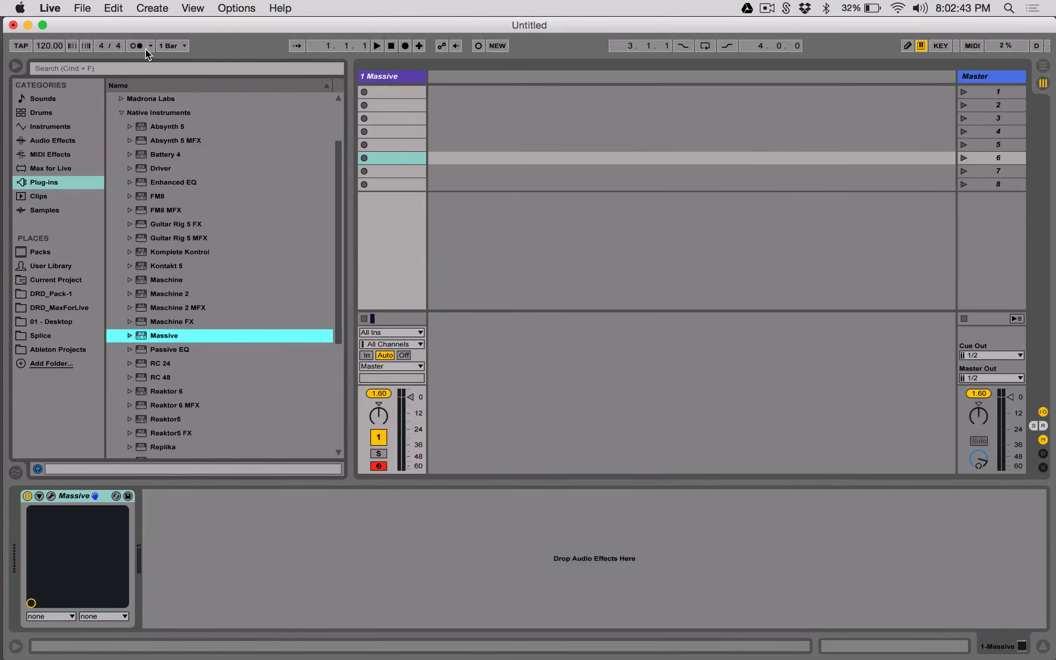
left_click(16, 66)
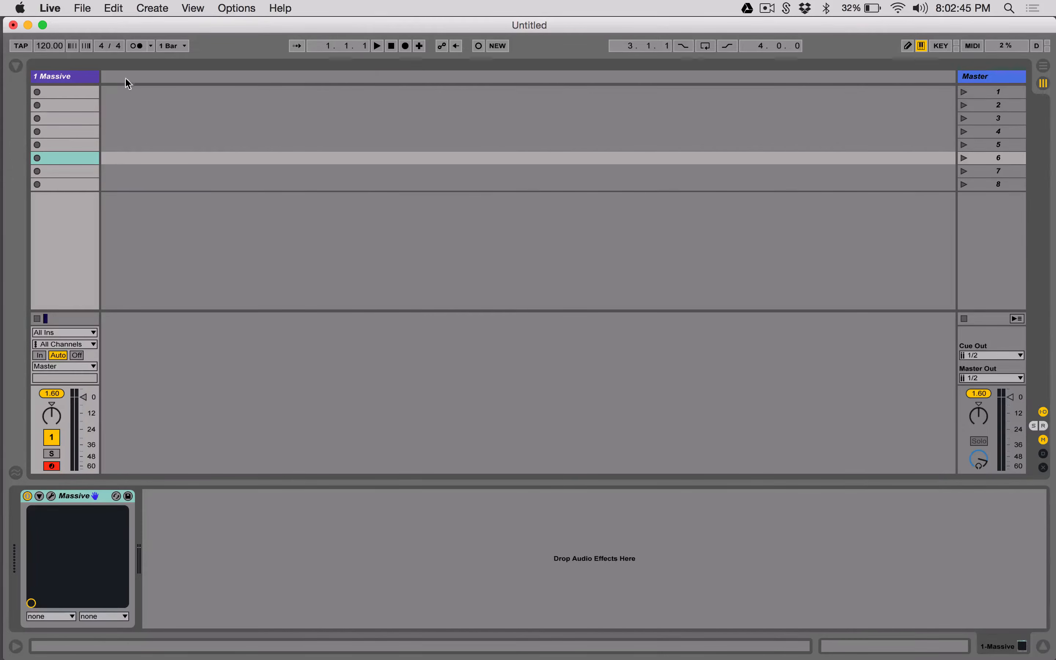
left_click(74, 79)
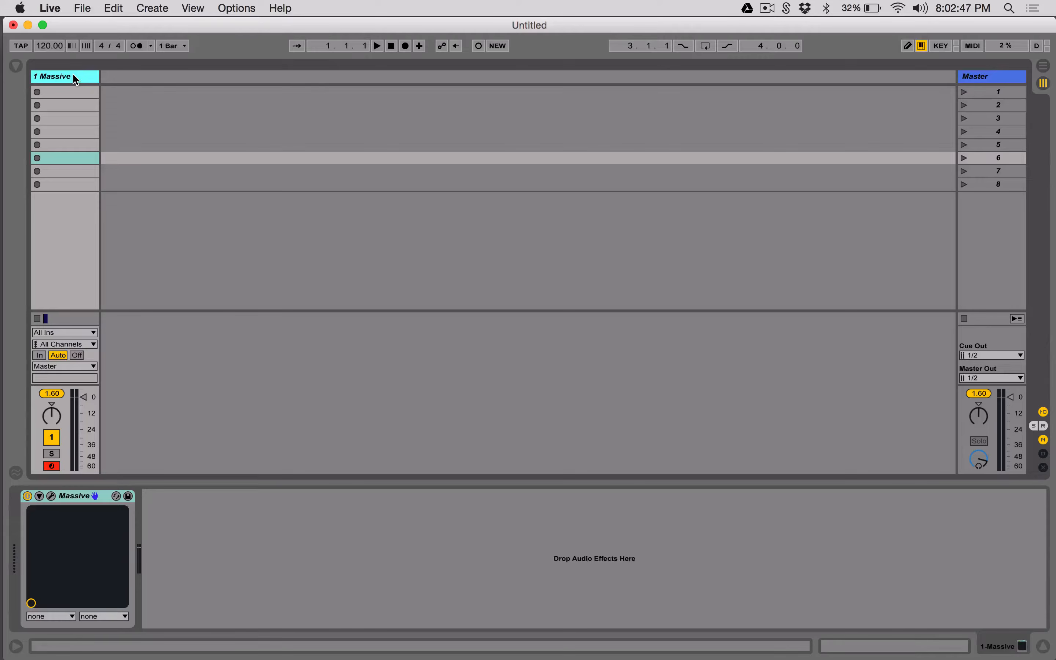
key("super+t")
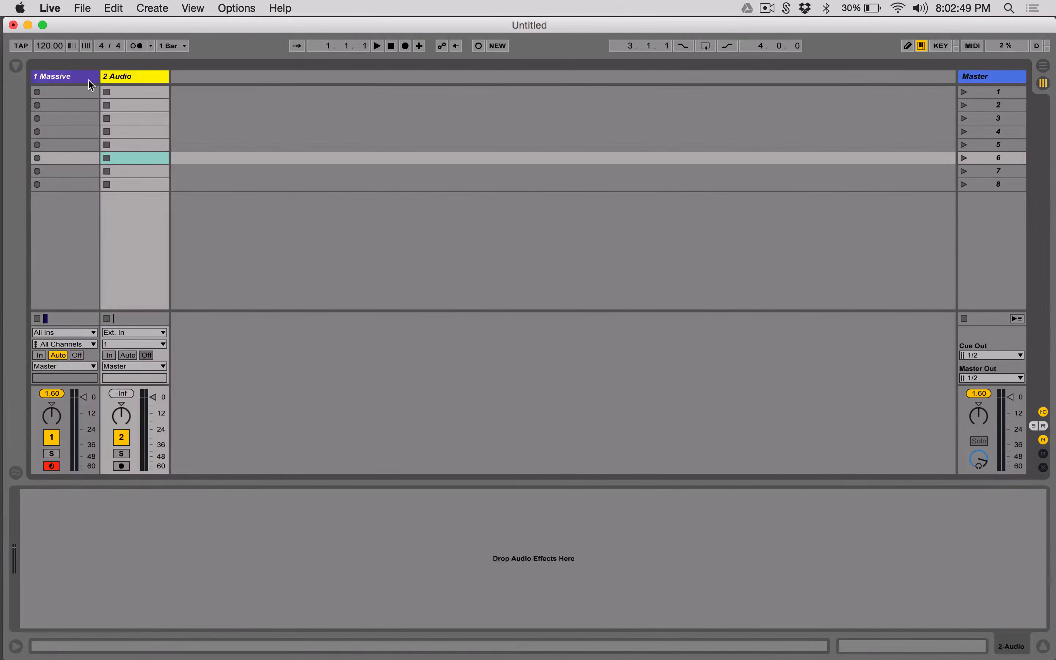
left_click(79, 79)
left_click(146, 331)
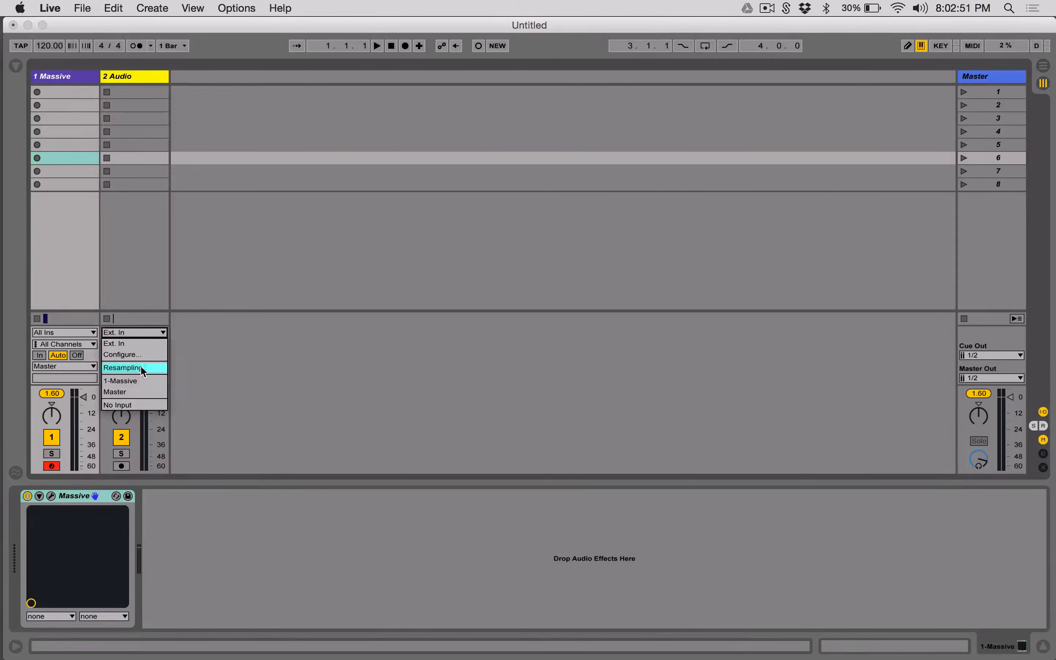
left_click(131, 381)
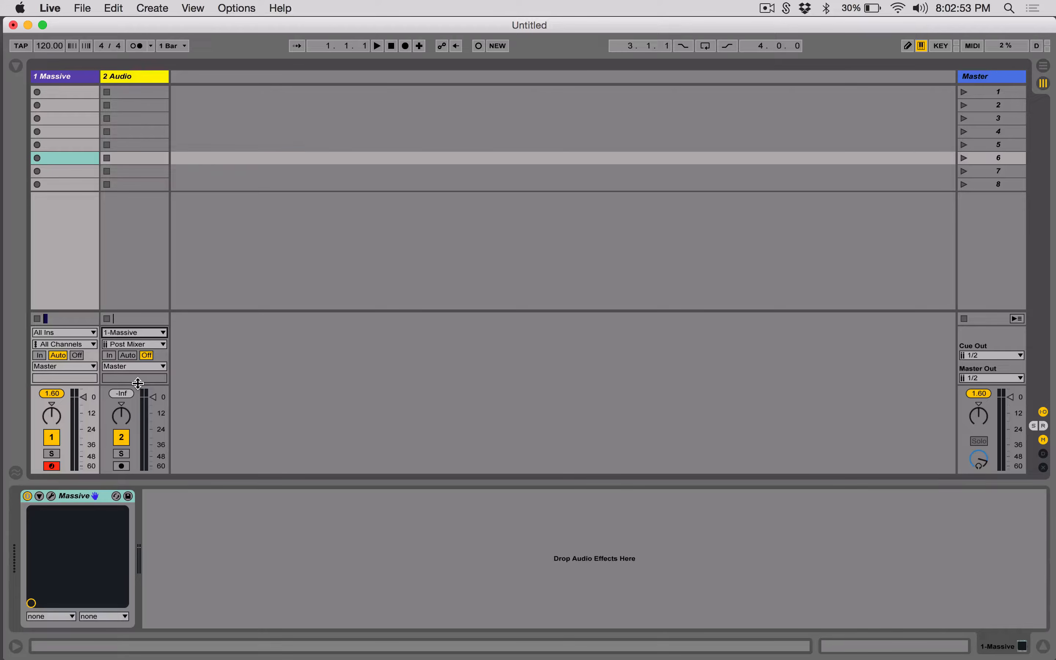
Arm both tracks and record about 20 bars of the Massive sound into the audio track's first clip slot.
left_click(124, 466)
left_click(125, 465)
left_click(107, 92)
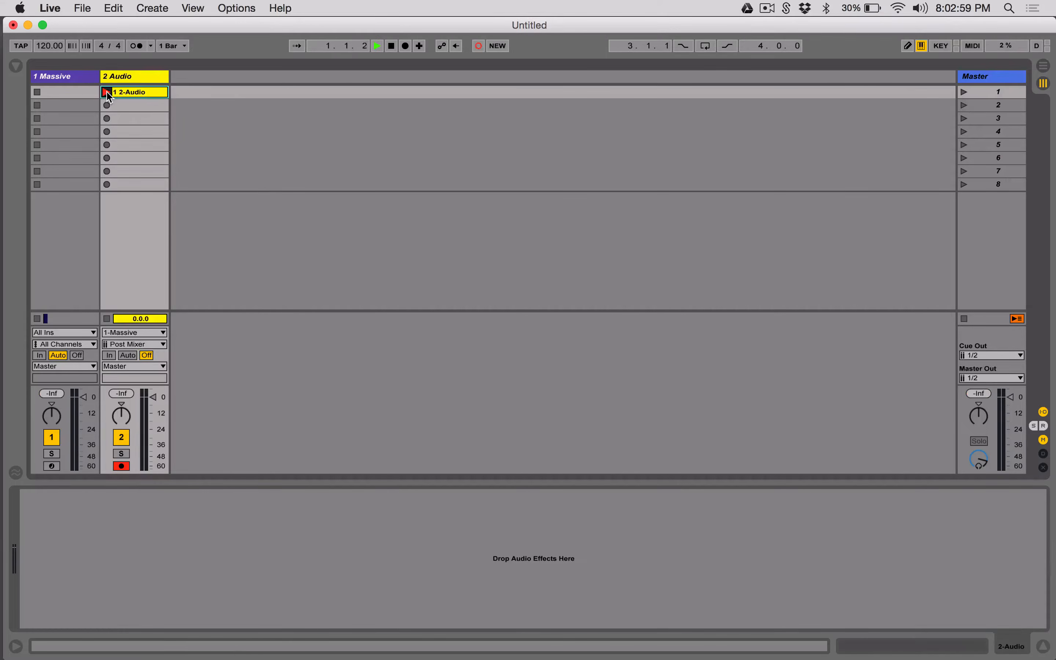
left_click(62, 93)
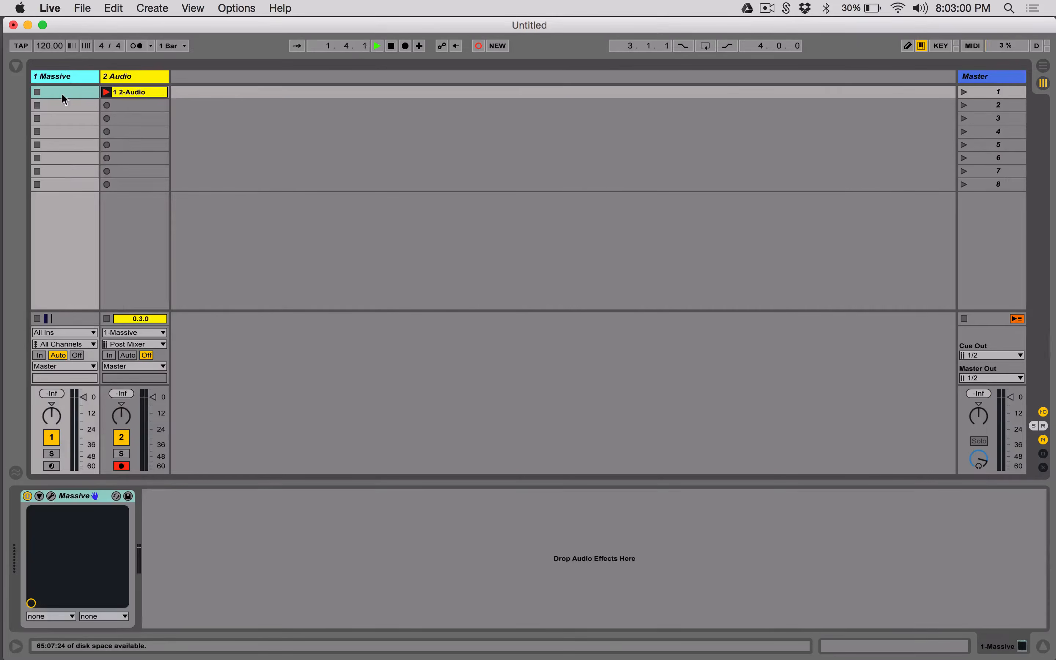
left_click(51, 466)
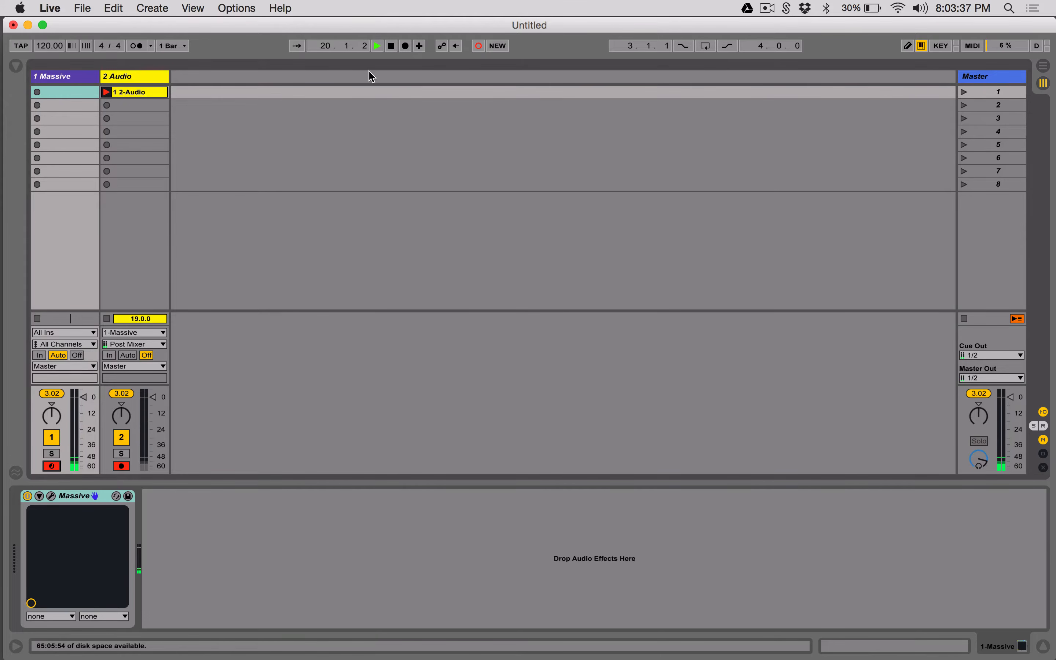
left_click(106, 93)
Turn off warping for the recorded clip and paste it at the start of the audio track in Arrangement View.
left_click(135, 98)
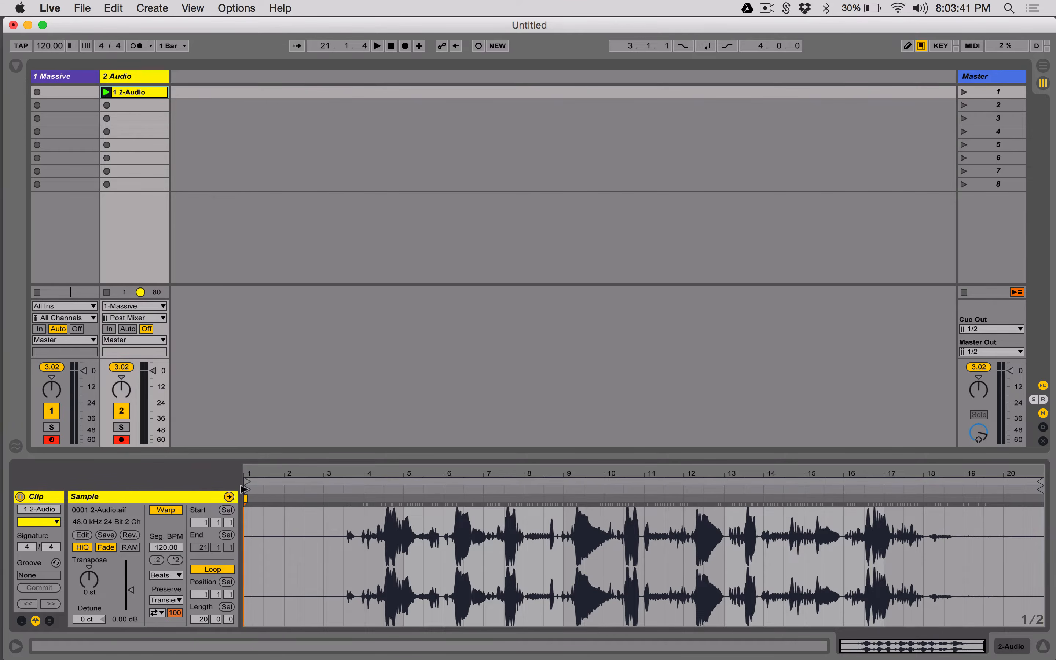
left_click(168, 510)
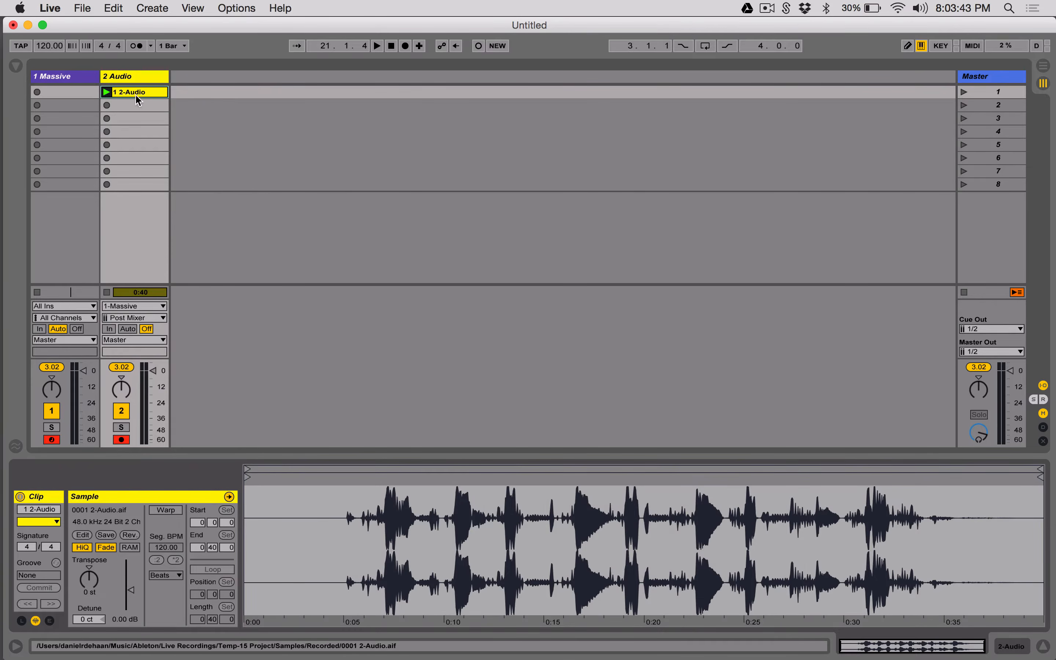
key("Tab")
left_click(34, 197)
key("super+v")
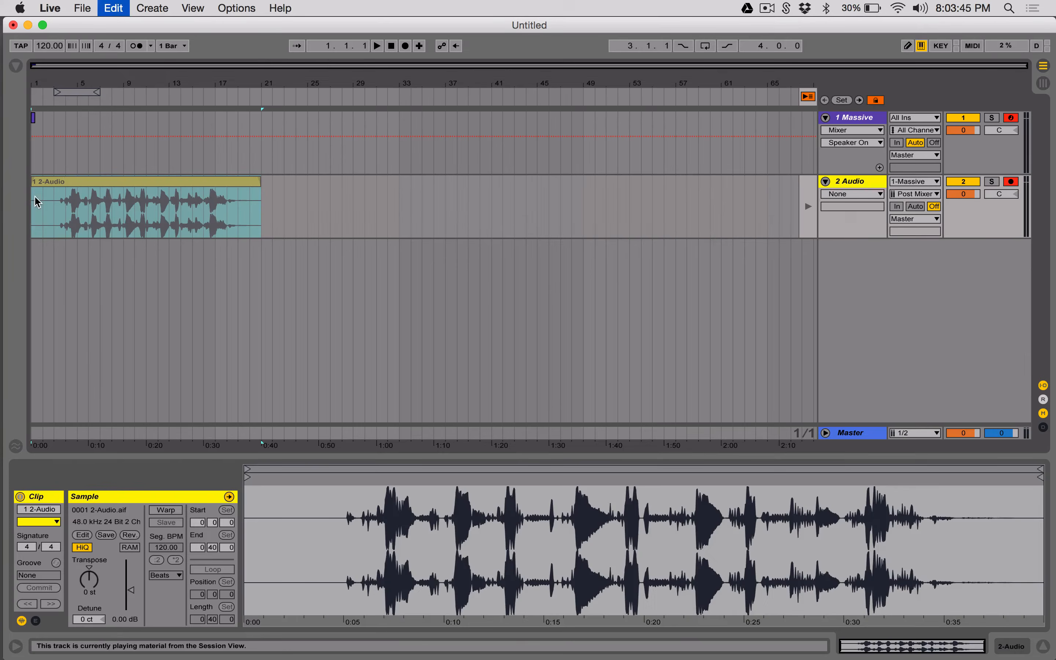
Re-enable arrangement playback for the audio track, trim the clip's silent beginning to 3.3.3, and play it.
left_click_drag(33, 80, 33, 134)
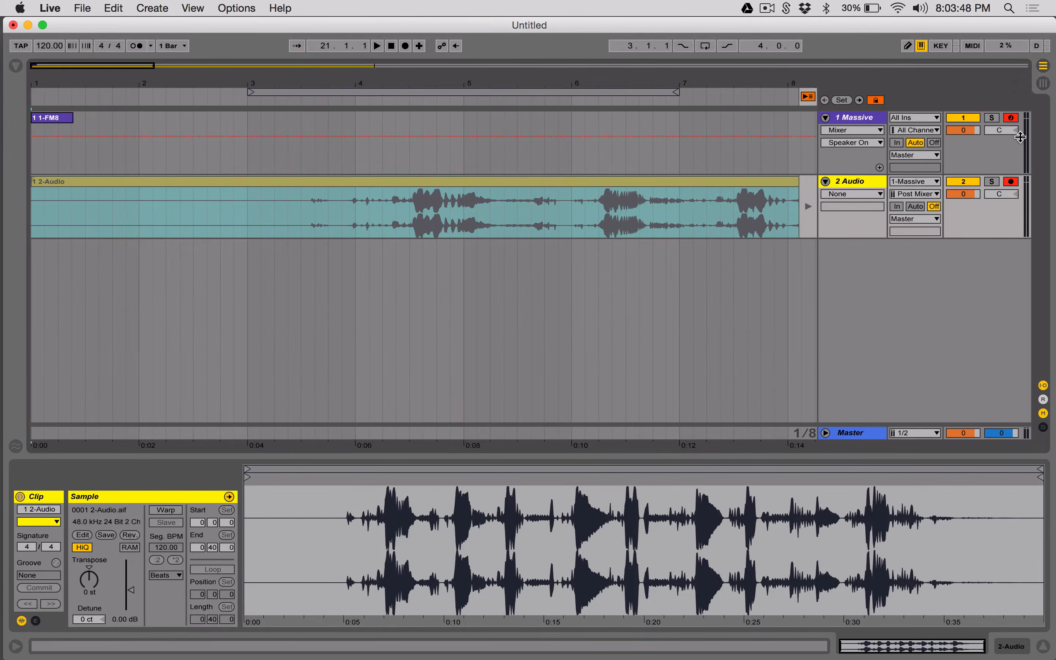
left_click(808, 207)
left_click_drag(33, 179, 316, 180)
key("space")
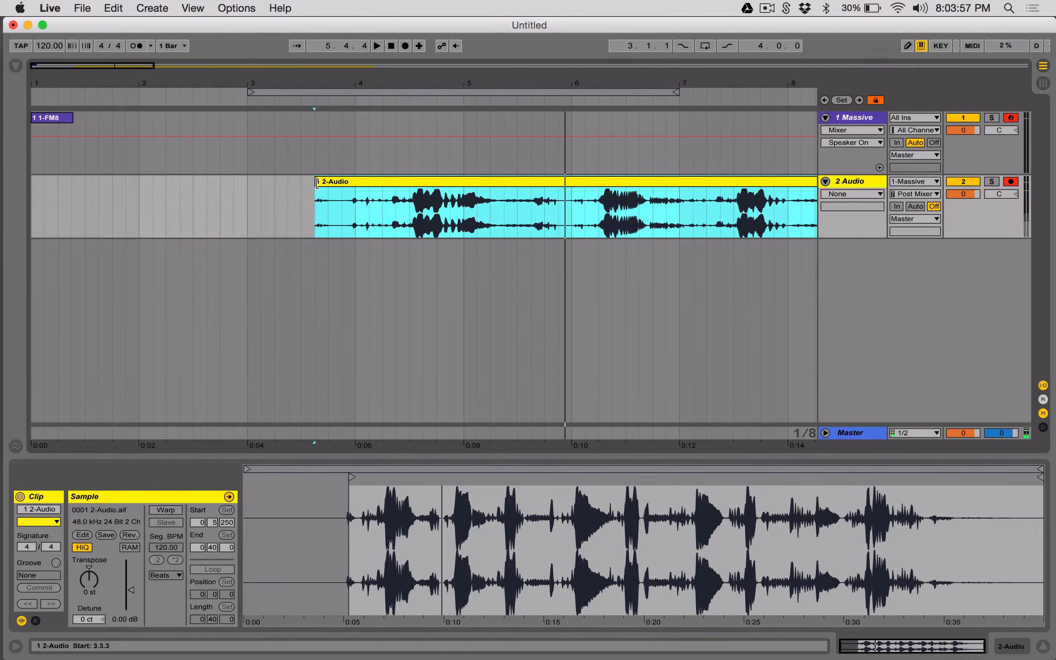
Rename and consolidate the trimmed clip as HistoryOfSounds, and turn off its warping.
key("super+r")
type("His")
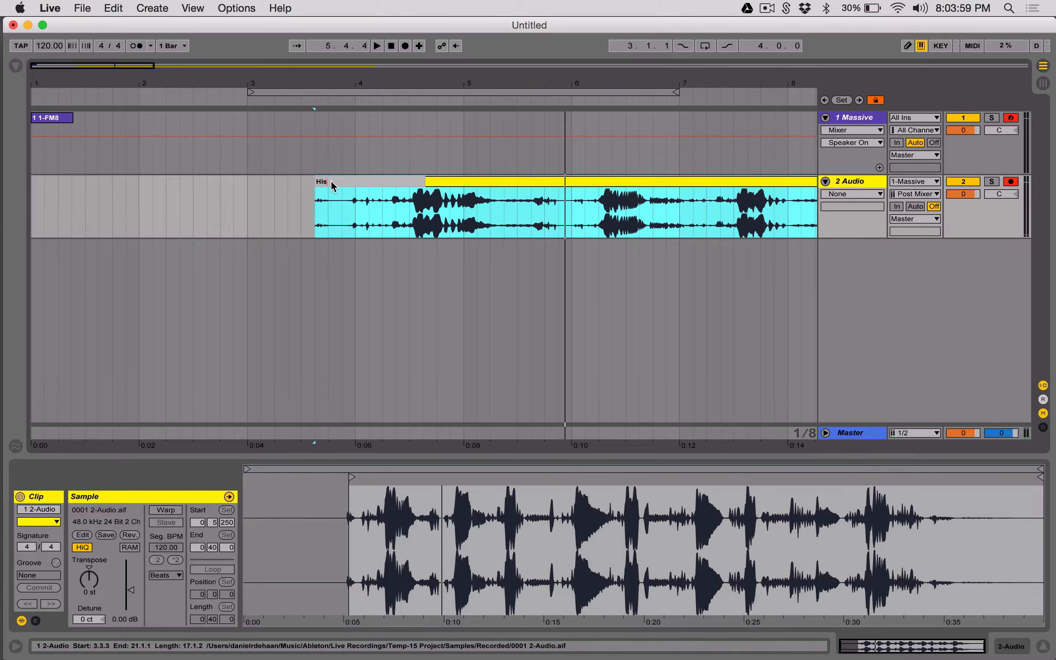
type("toryOfSounds")
key("Return")
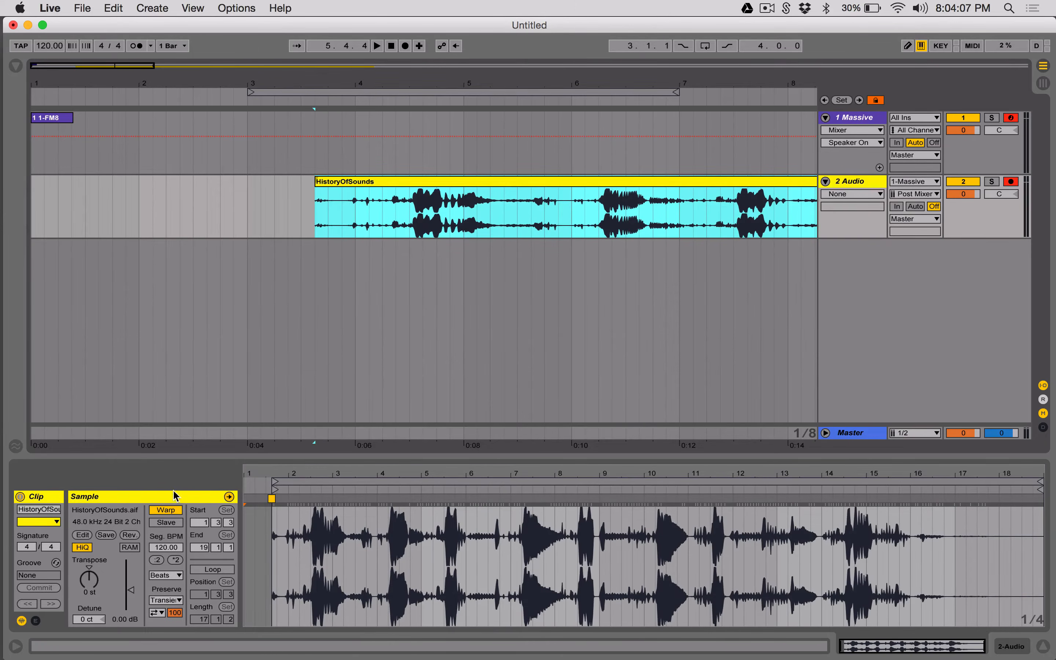
left_click(169, 511)
Add a new MIDI track below the audio track and load the Kontakt 5 plug-in onto it.
key("super+shift+t")
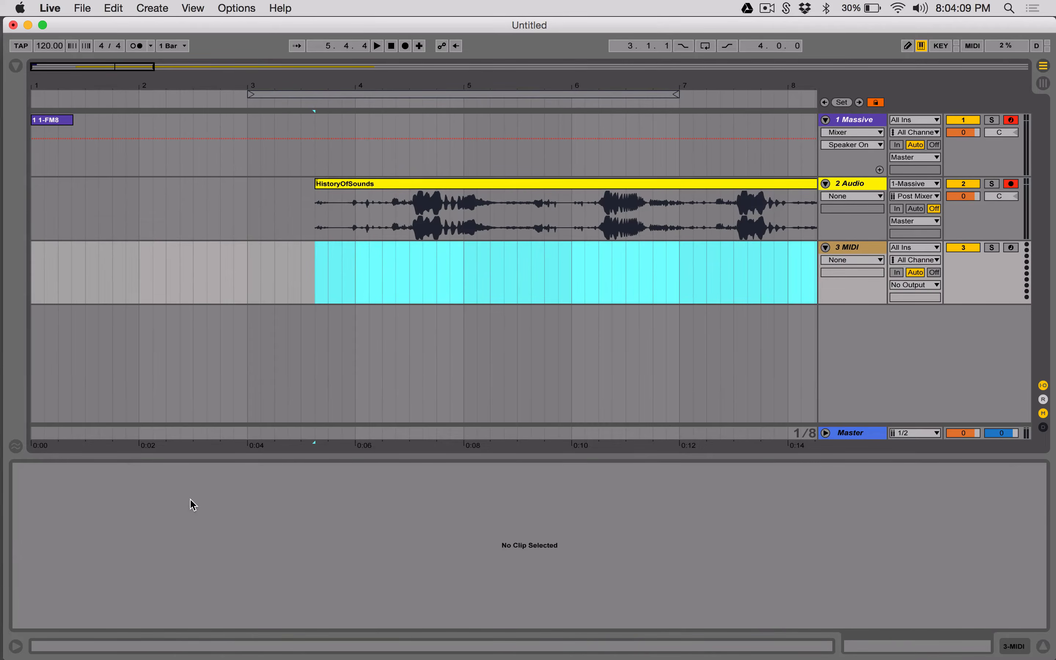
left_click(12, 68)
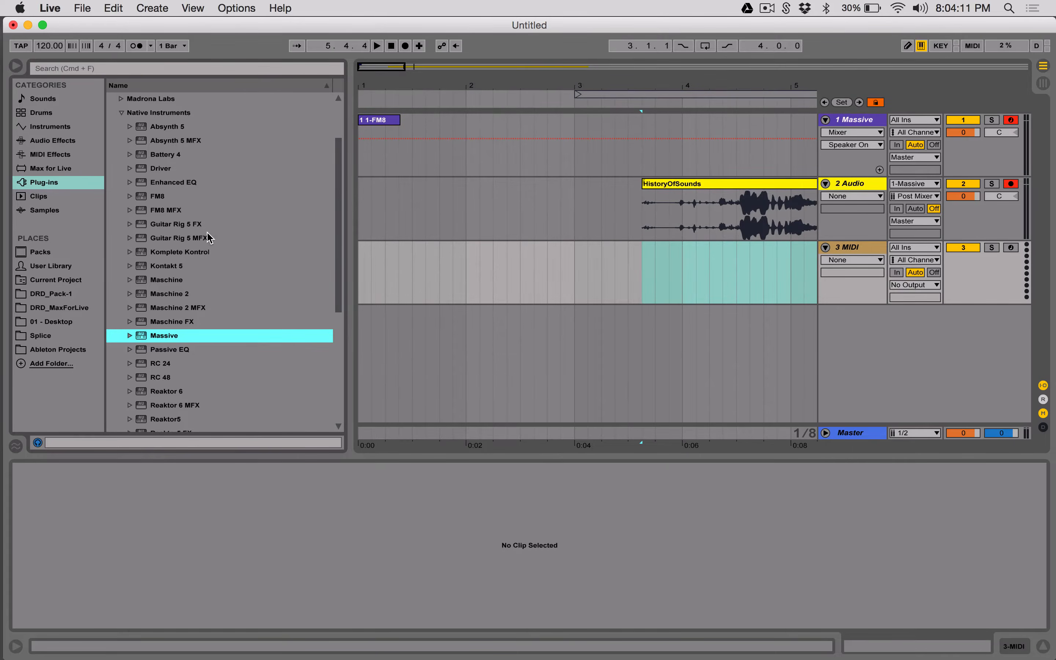
scroll(198, 395, "down", 5)
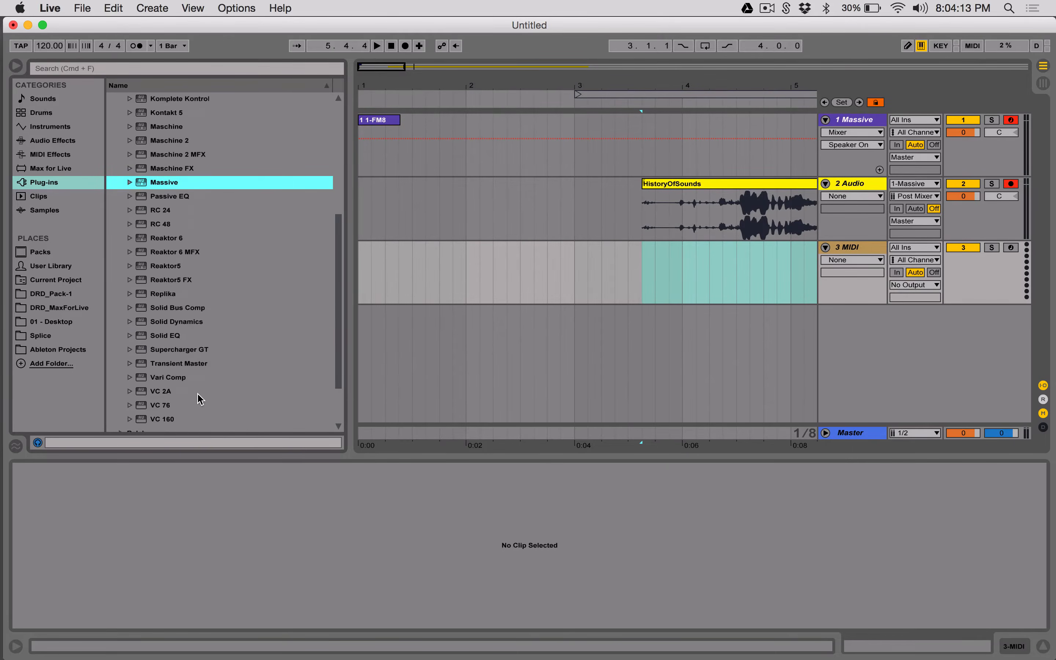
scroll(211, 293, "up", 3)
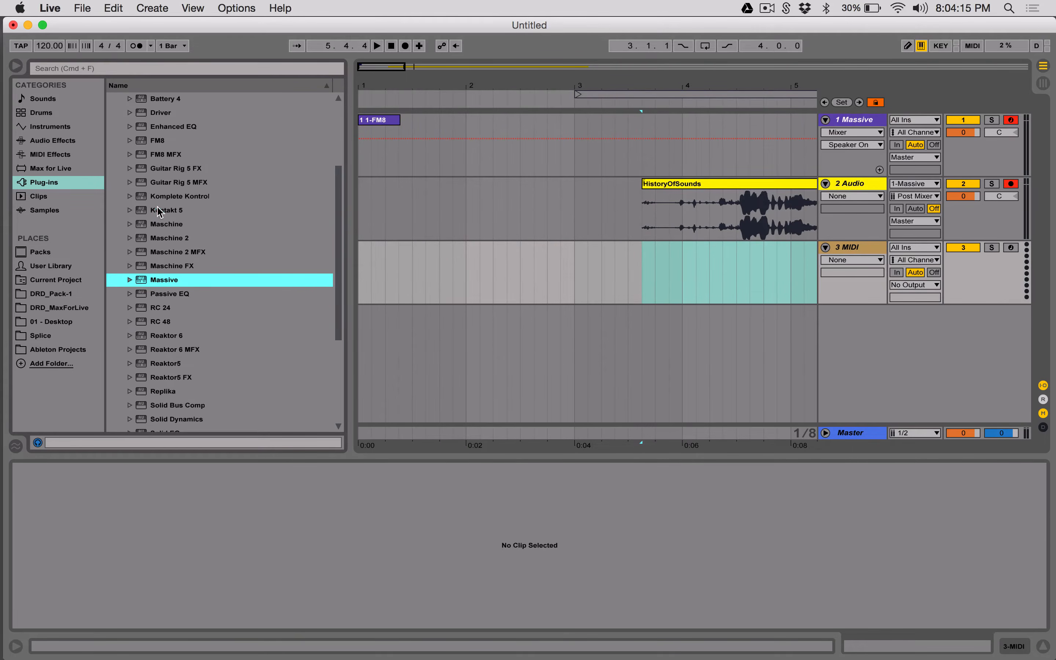
left_click_drag(163, 210, 867, 247)
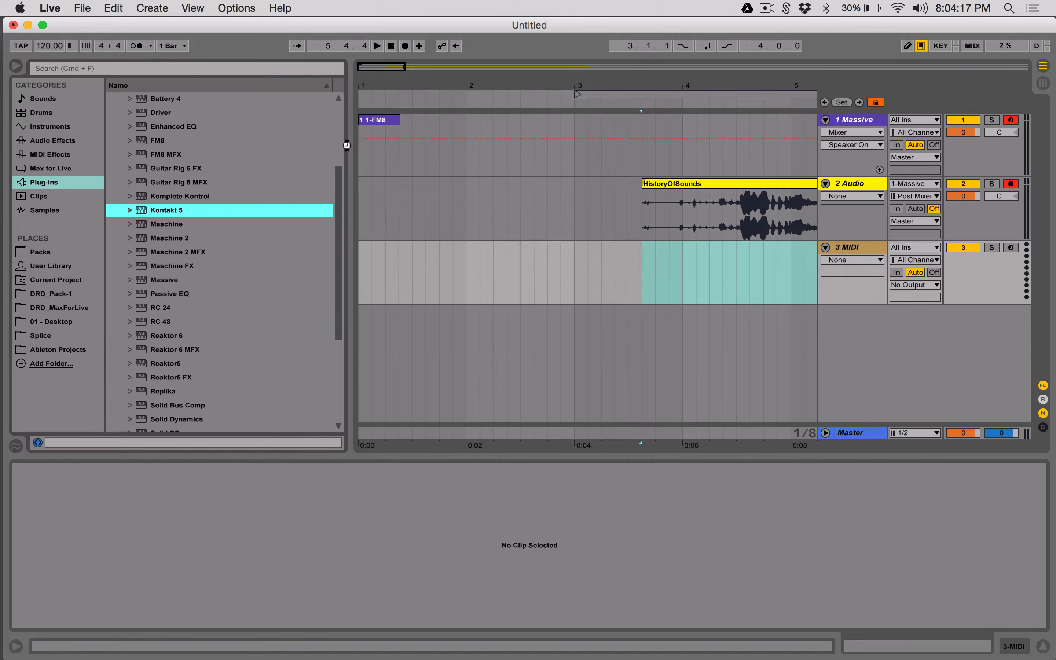
left_click(16, 67)
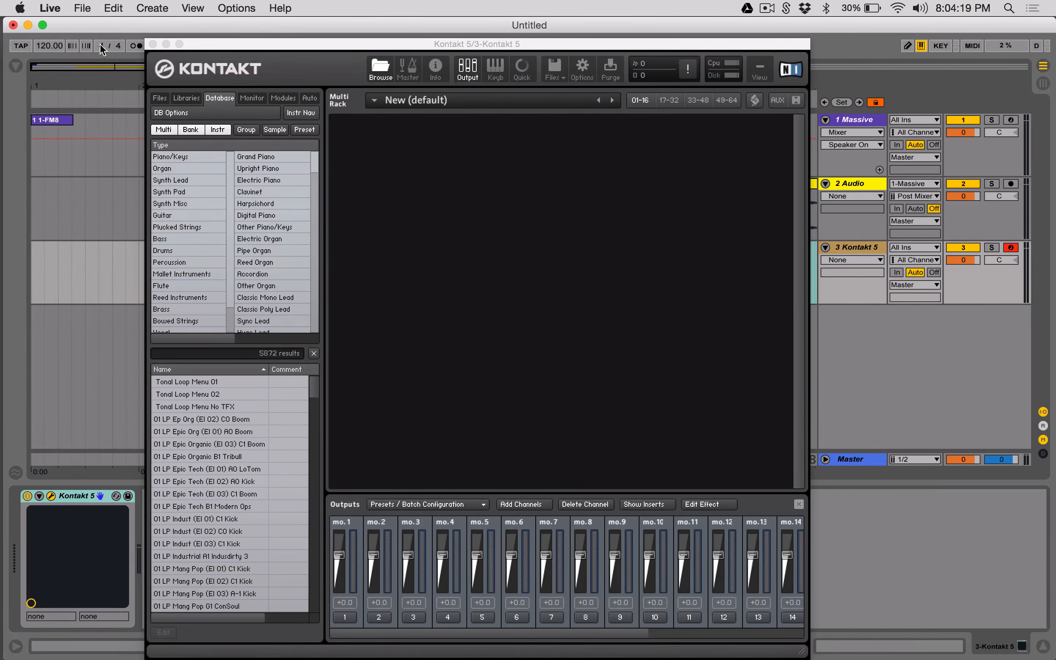
Move the Kontakt window clear of the audio track and add the HistoryOfSounds clip to its empty rack as an instrument.
left_click_drag(284, 45, 480, 82)
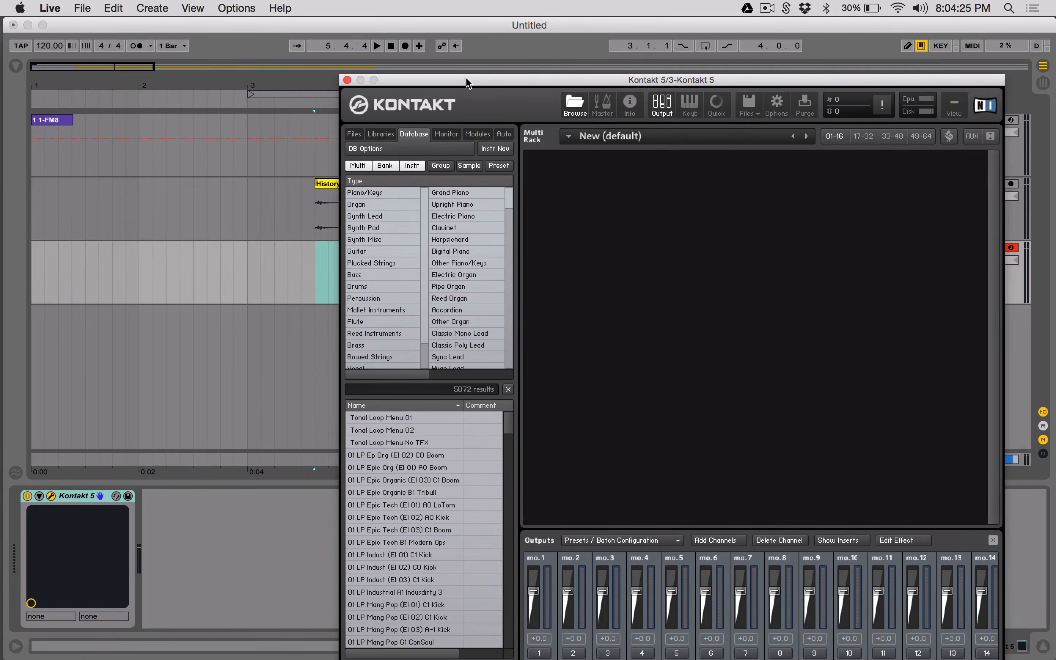
left_click_drag(480, 82, 229, 300)
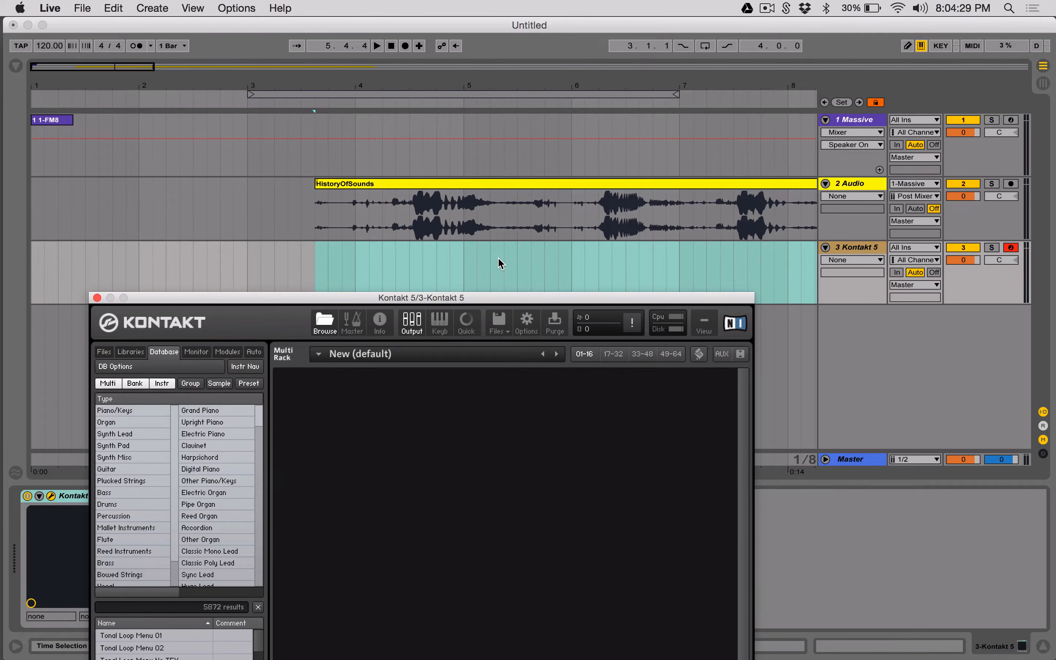
left_click(566, 185)
left_click_drag(566, 188, 379, 447)
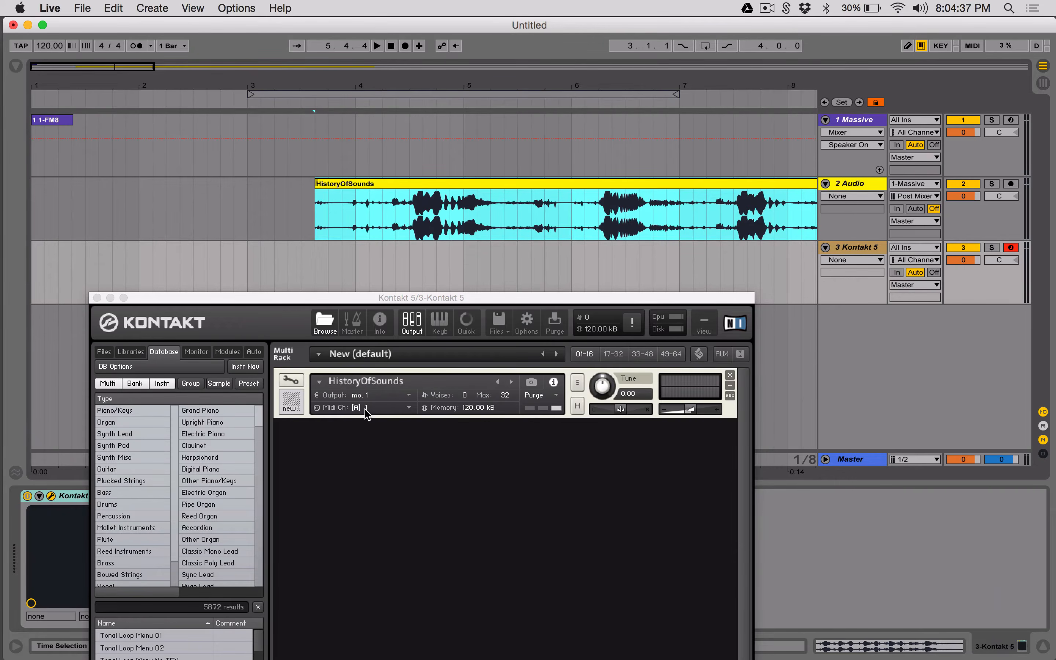
Configure Kontakt's mo.1 output channel with two audio channels routed to plug-in outputs 1 and 2.
left_click_drag(335, 302, 271, 68)
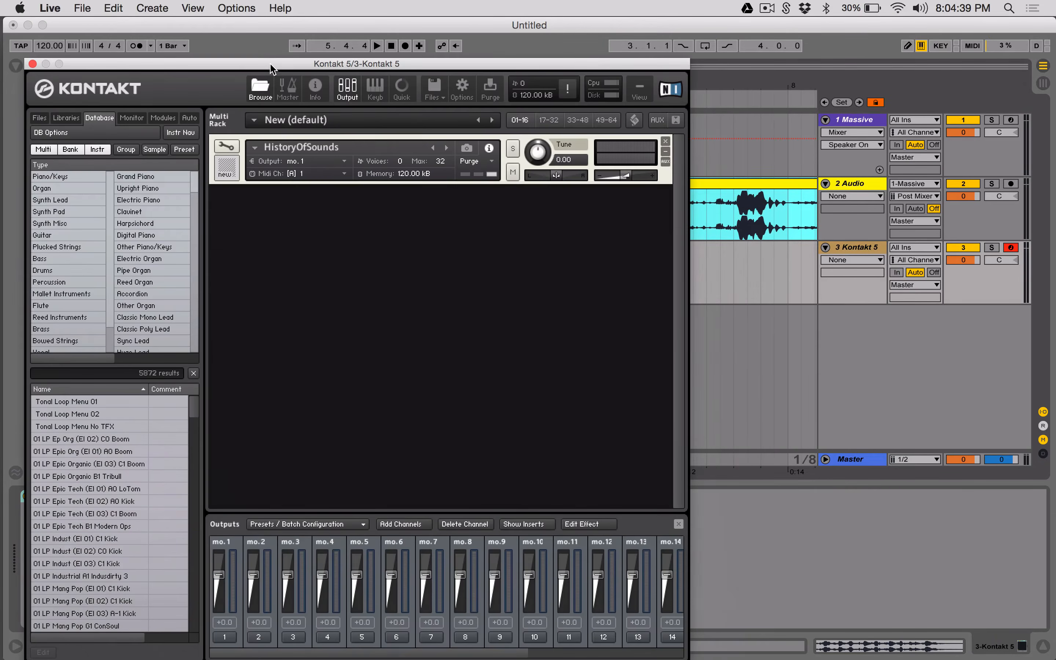
left_click(224, 637)
left_click_drag(466, 304, 468, 303)
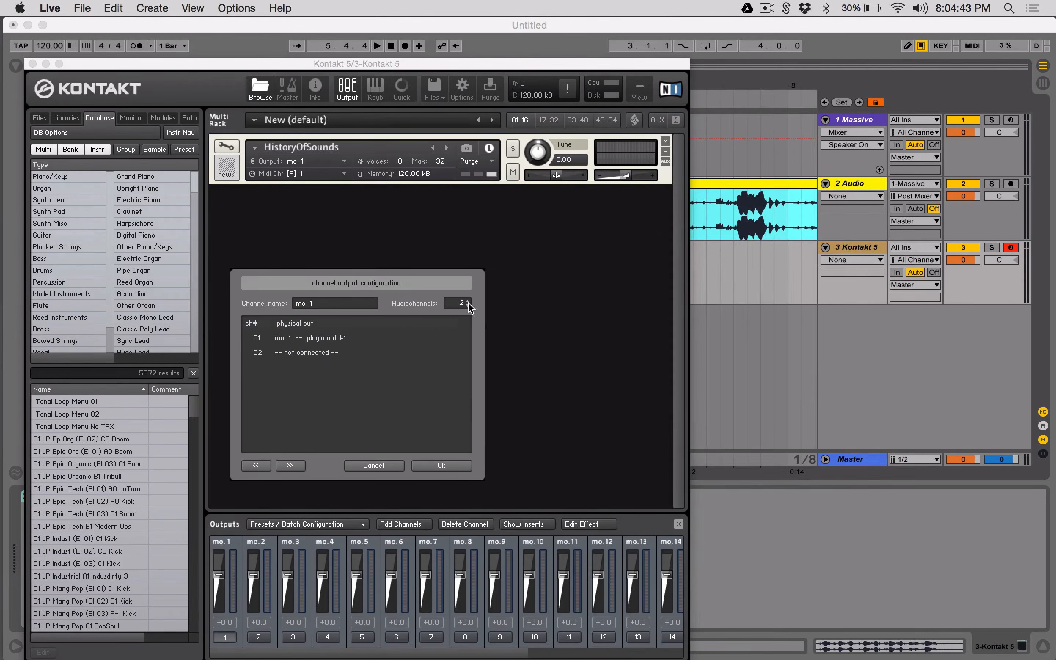
left_click(313, 353)
left_click(358, 291)
left_click(438, 465)
left_click(639, 243)
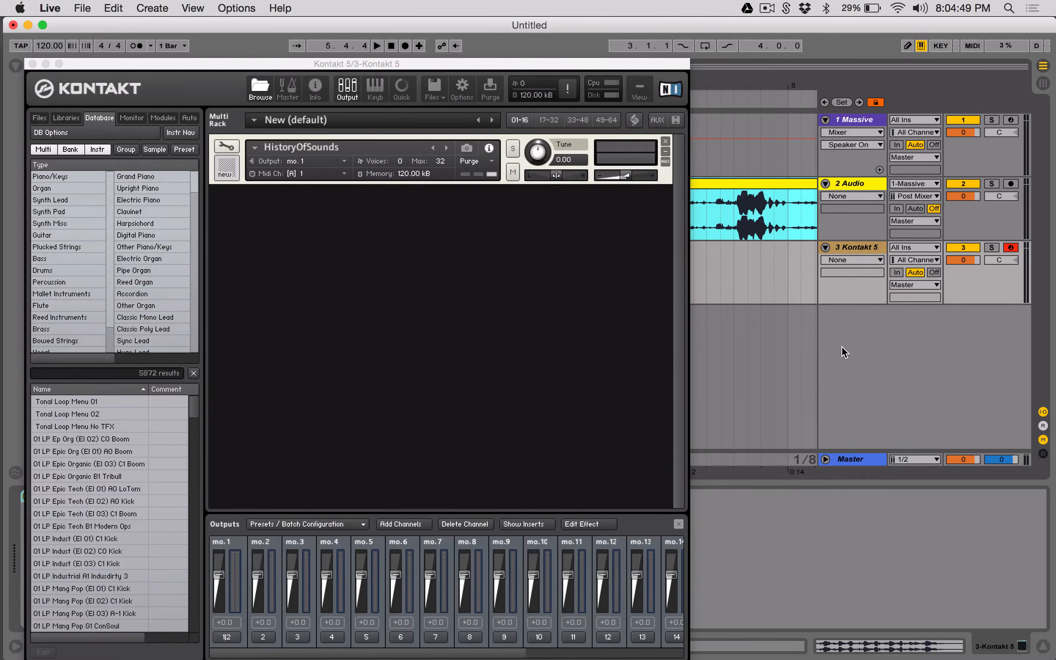
Select the Kontakt 5 track, open the HistoryOfSounds instrument for editing, and set its source mode to tone machine.
left_click(863, 248)
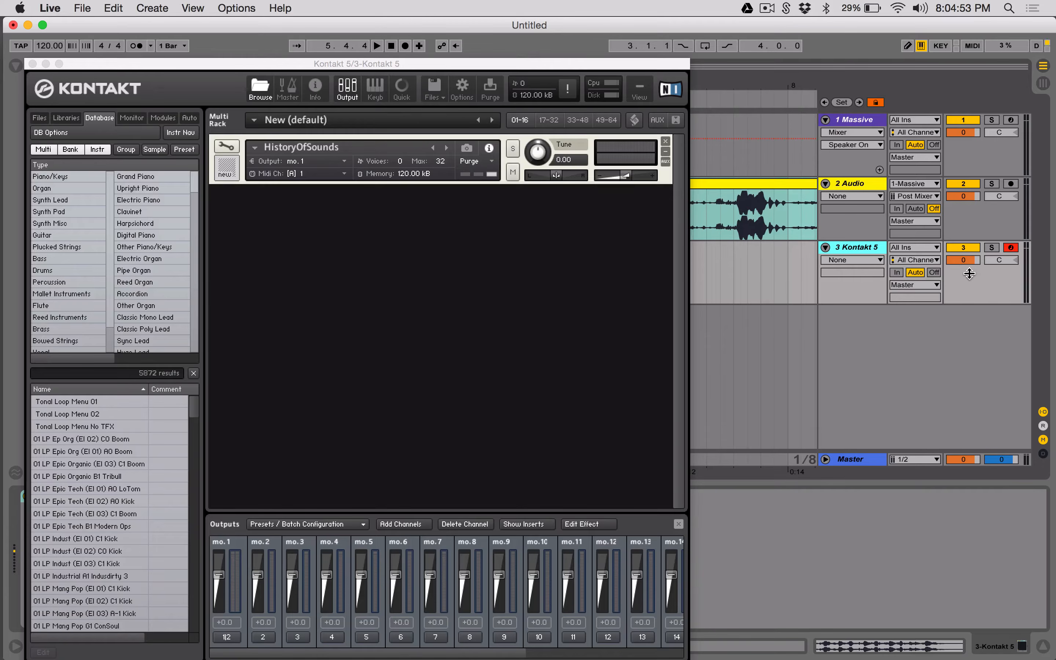
key("a")
left_click(227, 147)
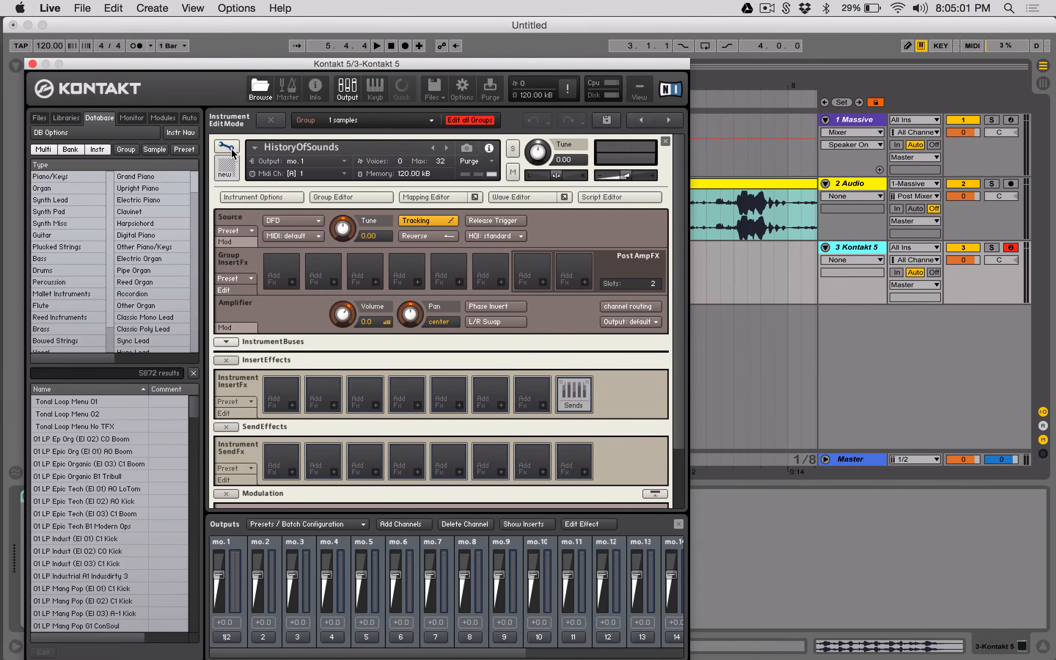
left_click(297, 221)
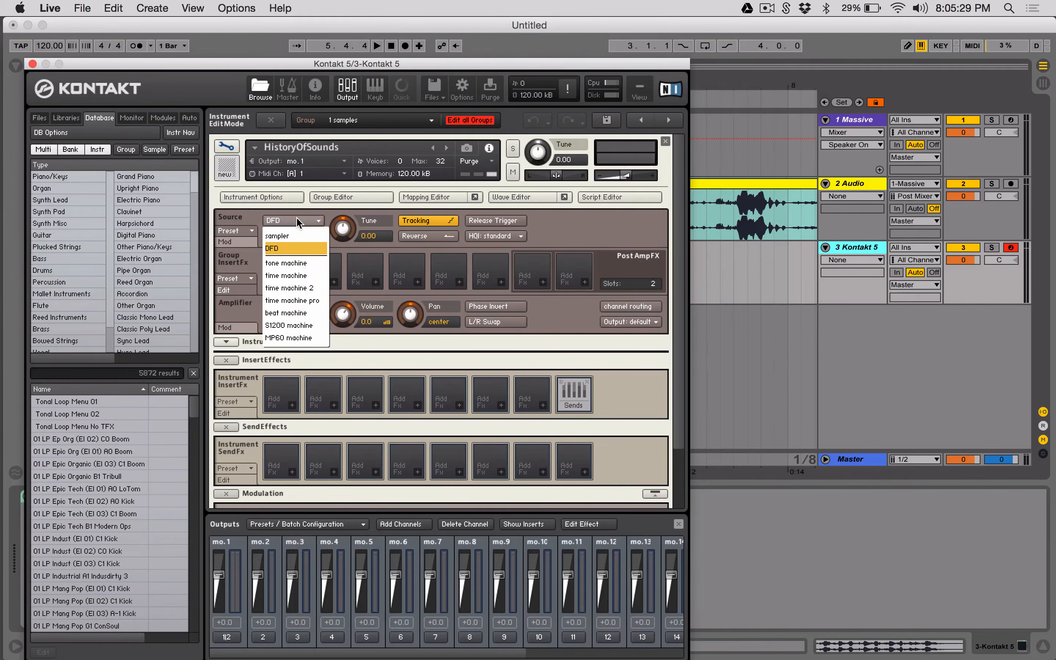
left_click(298, 262)
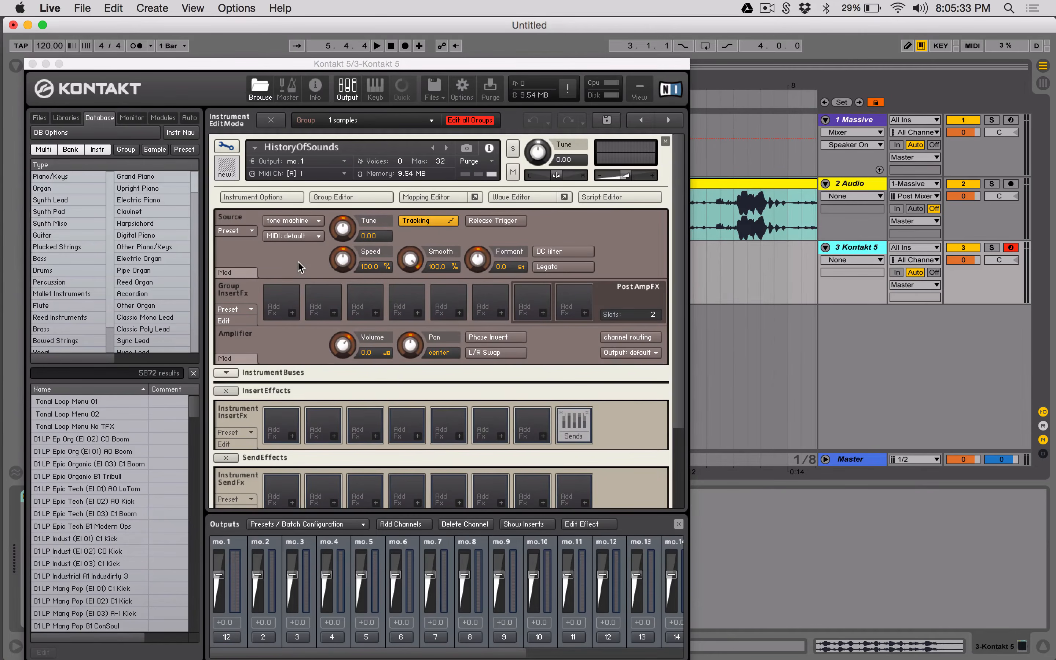
Audition the HistoryOfSounds instrument in tone machine mode by playing repeated notes.
key("a")
key("a")
key("a")
key("a")
key("a")
key("a")
Show the sample's waveform, move its start point to about sample 88257 at the first loud peak, and audition it.
left_click(510, 198)
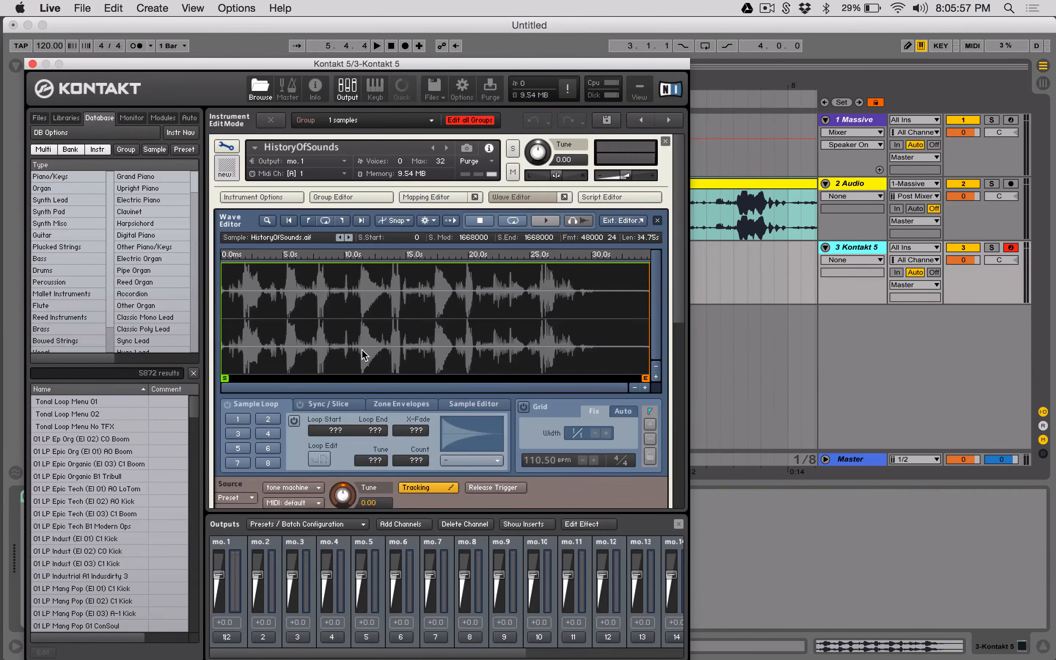
key("a")
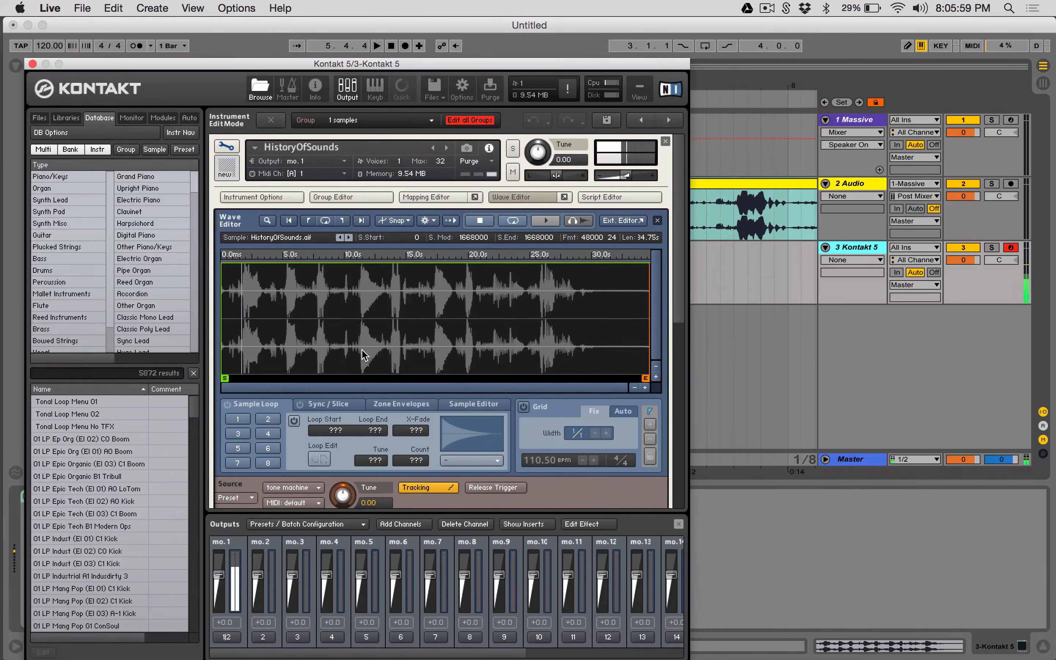
left_click_drag(226, 378, 248, 382)
key("a")
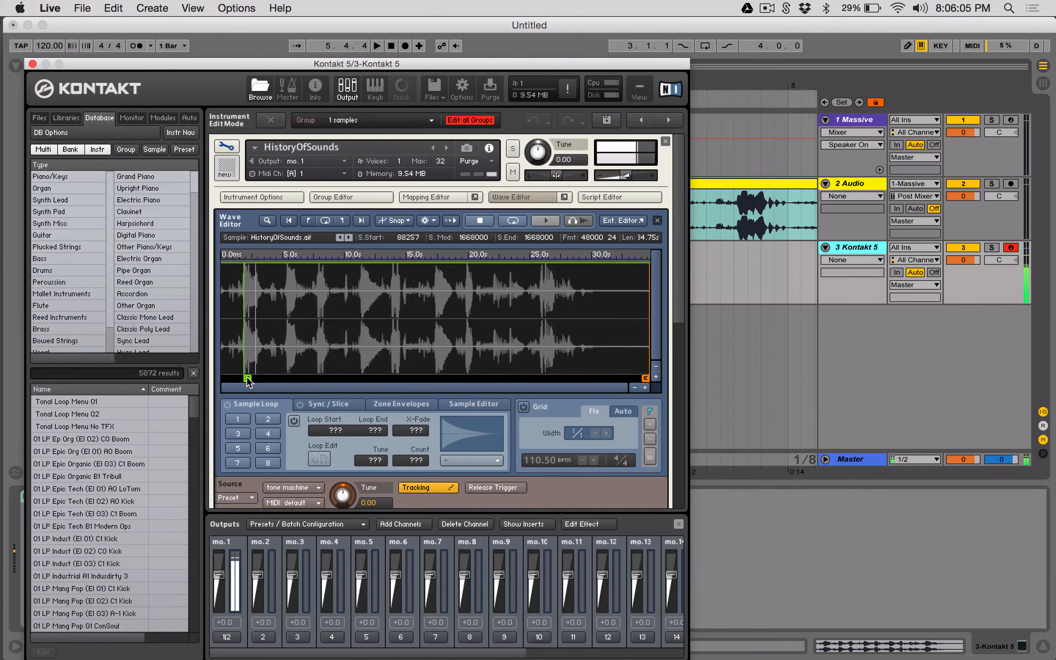
key("a")
key("a")
key("a")
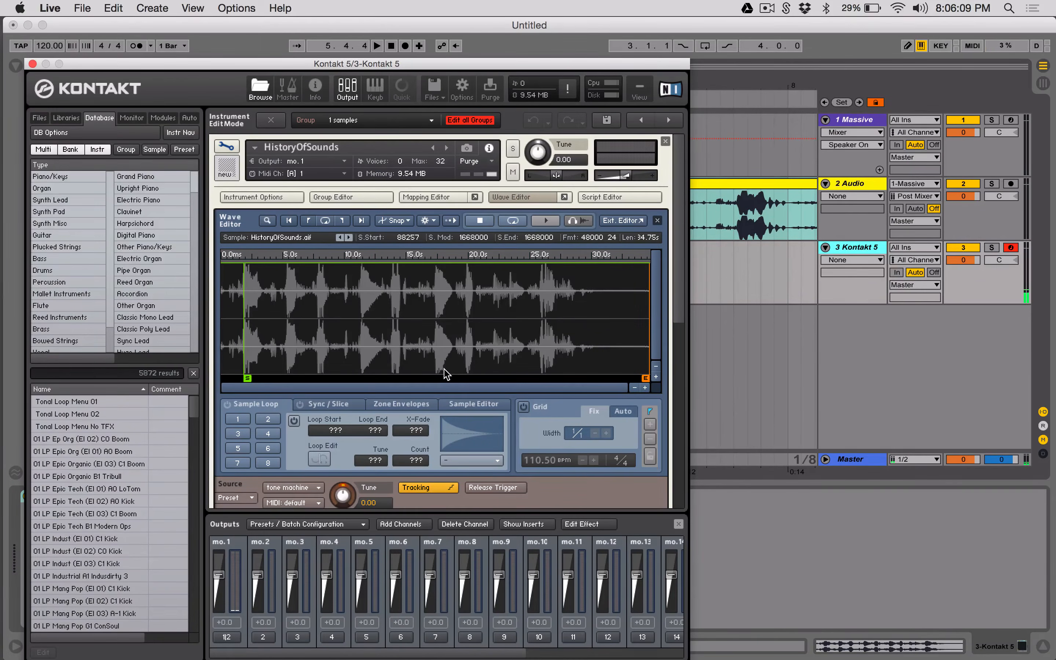
Hide the output mixer and set the tone machine's Speed to about 7.3% and Smooth to 0.0%.
left_click_drag(678, 276, 679, 348)
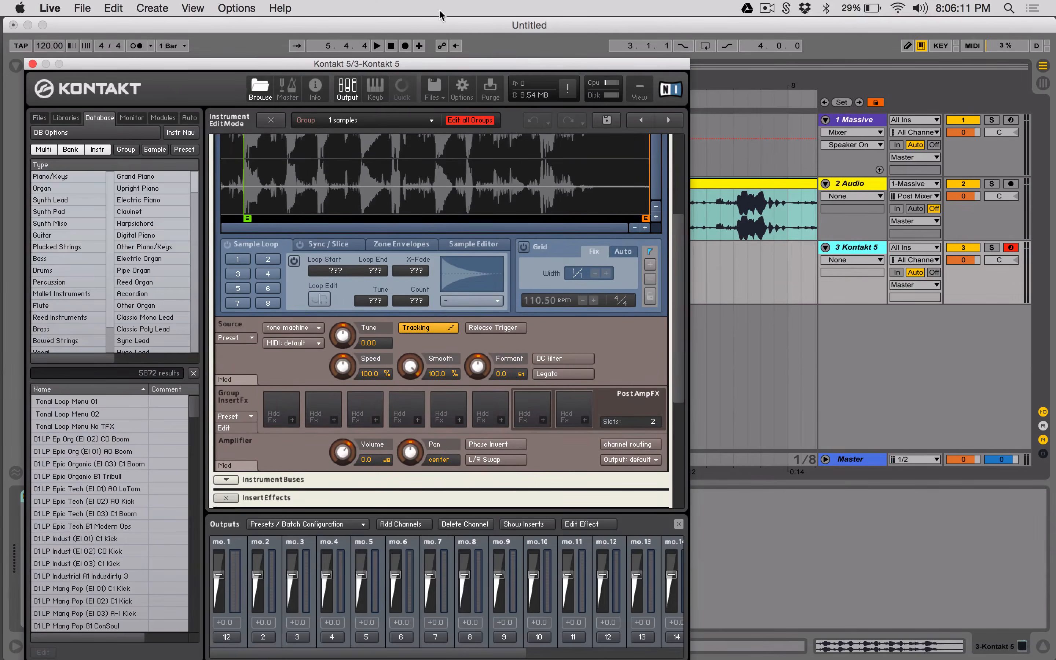
left_click(347, 87)
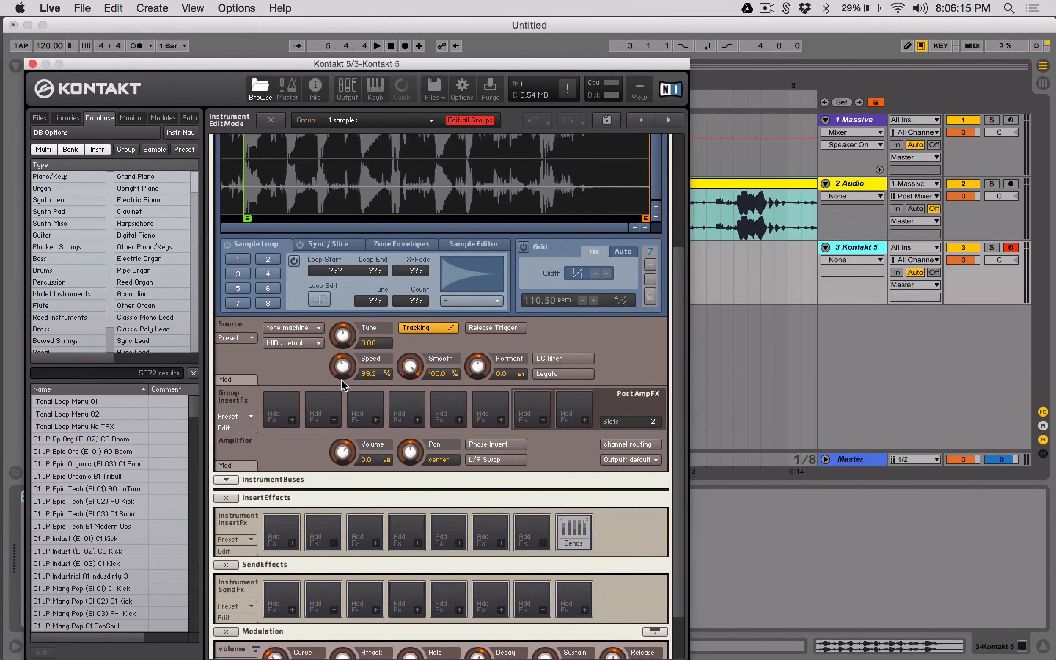
left_click_drag(344, 385, 371, 445)
left_click_drag(410, 374, 417, 392)
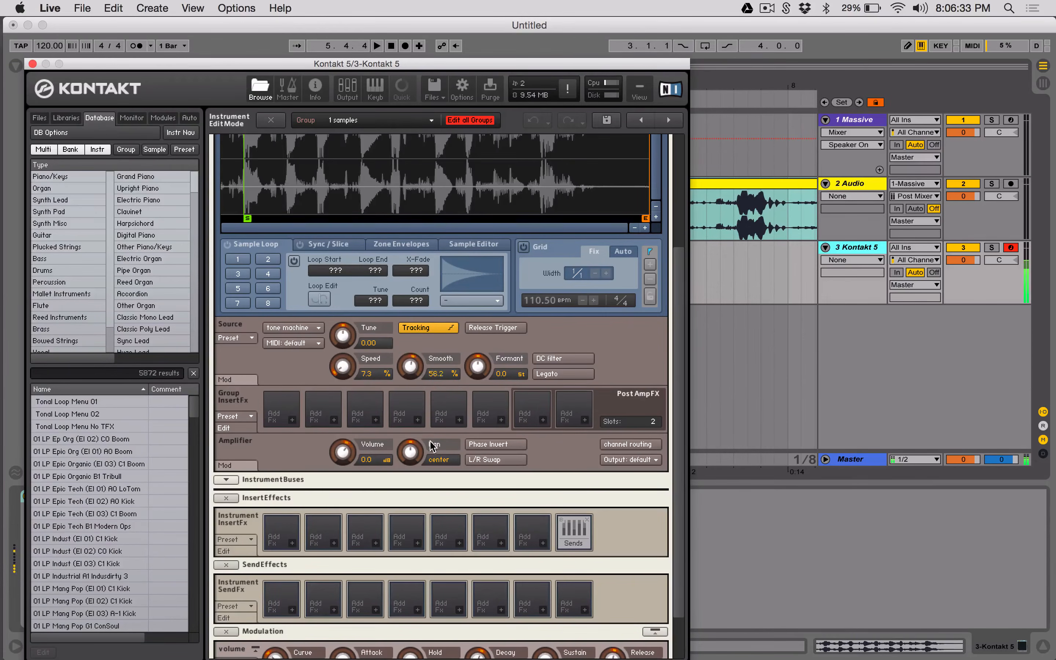
left_click_drag(431, 445, 443, 507)
Show the instrument's groups and rename the only group as Sample_1.
left_click_drag(676, 282, 688, 82)
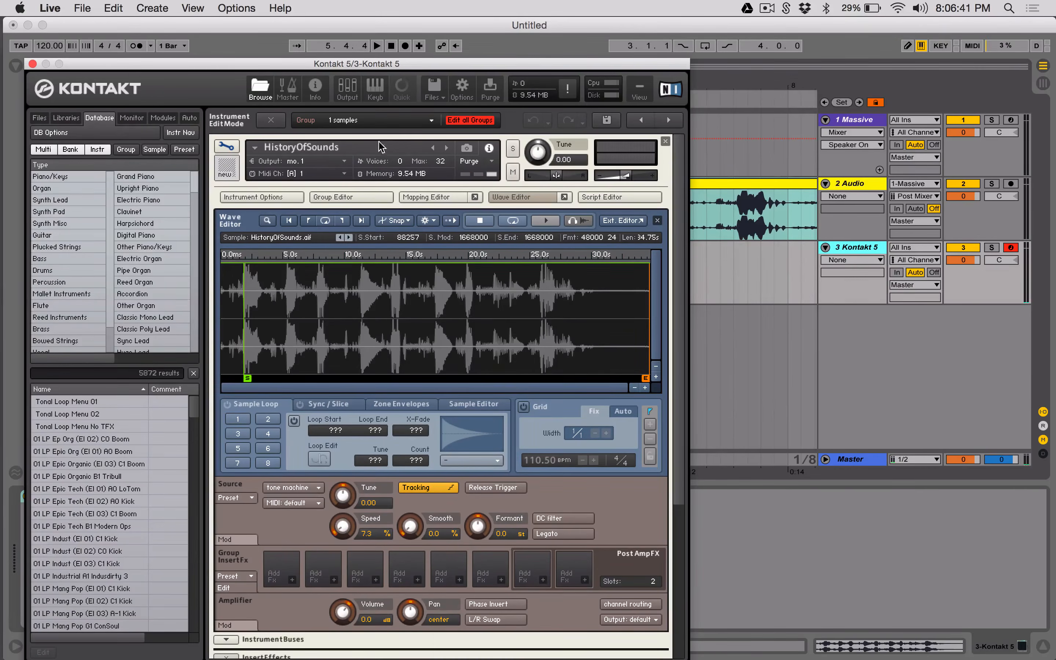
left_click(337, 197)
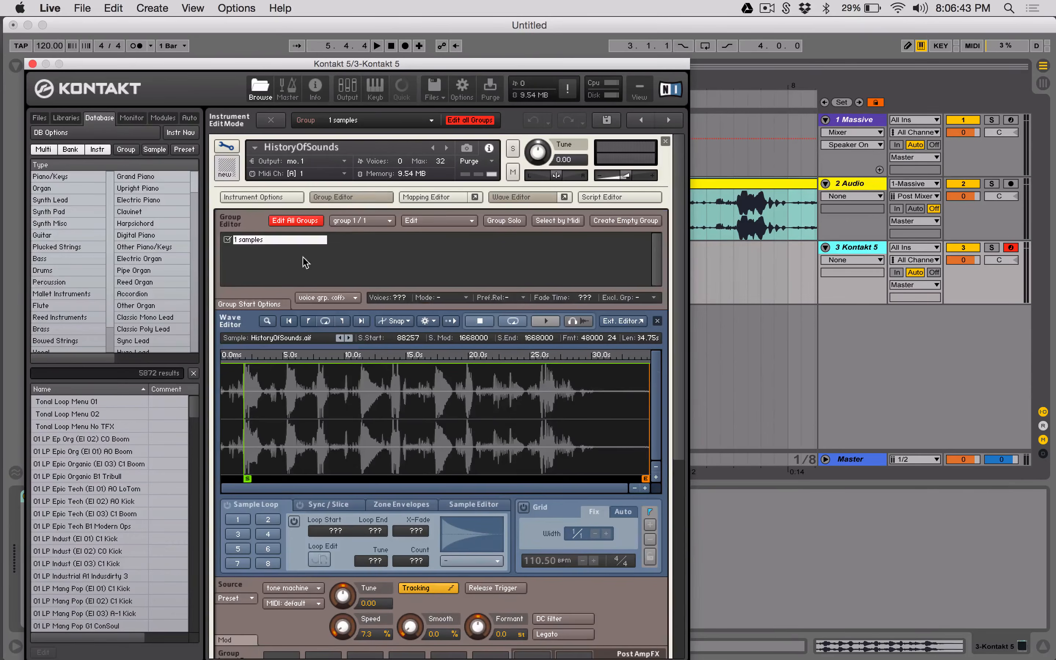
double_click(244, 240)
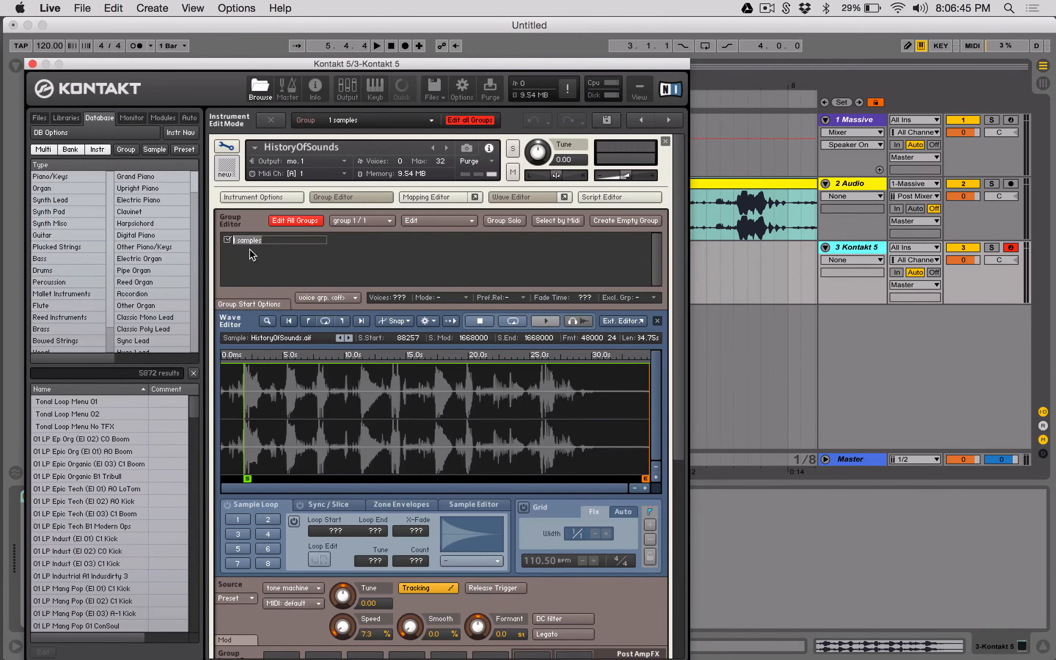
type("sample")
key("Return")
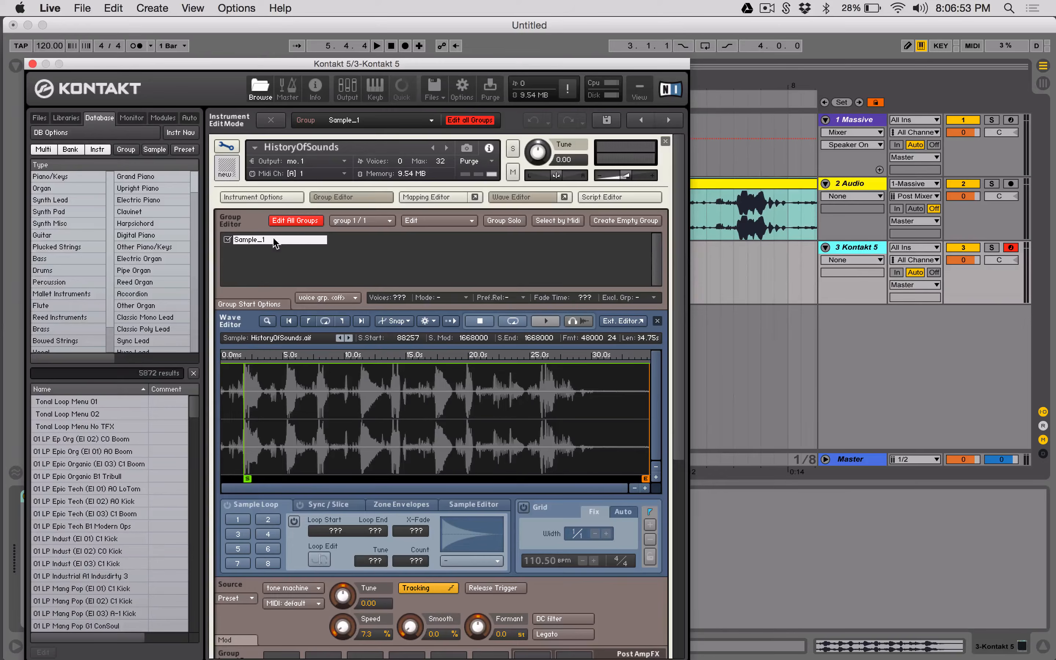
Duplicate the Sample_1 group and, with editing of all groups off, set the copy's Tune to -12.00 and Speed to about 0.6%.
right_click(244, 238)
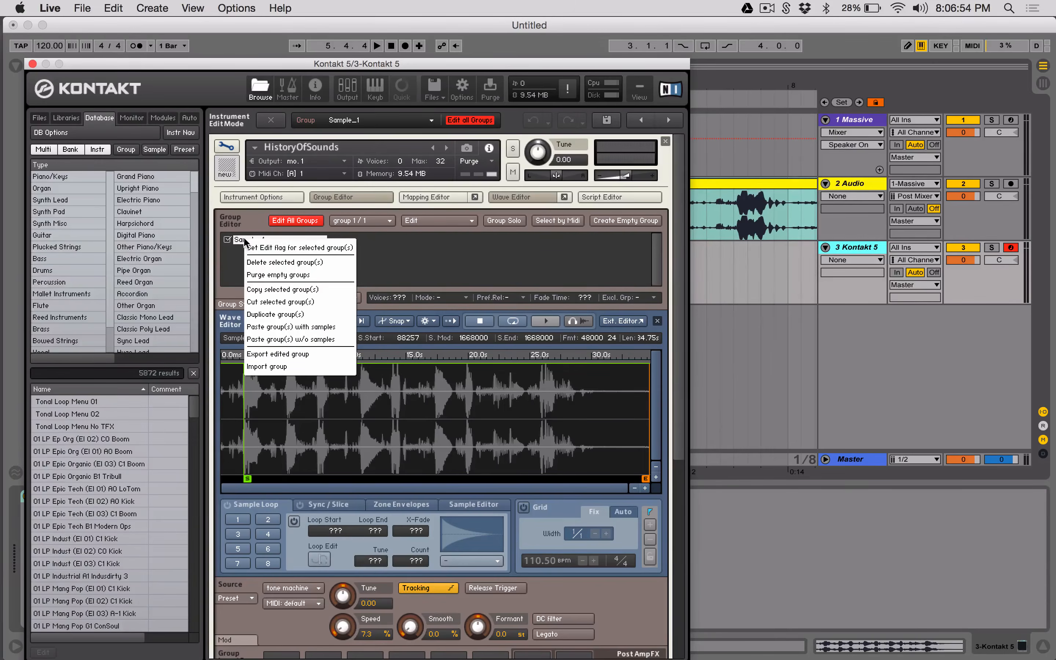
left_click(288, 315)
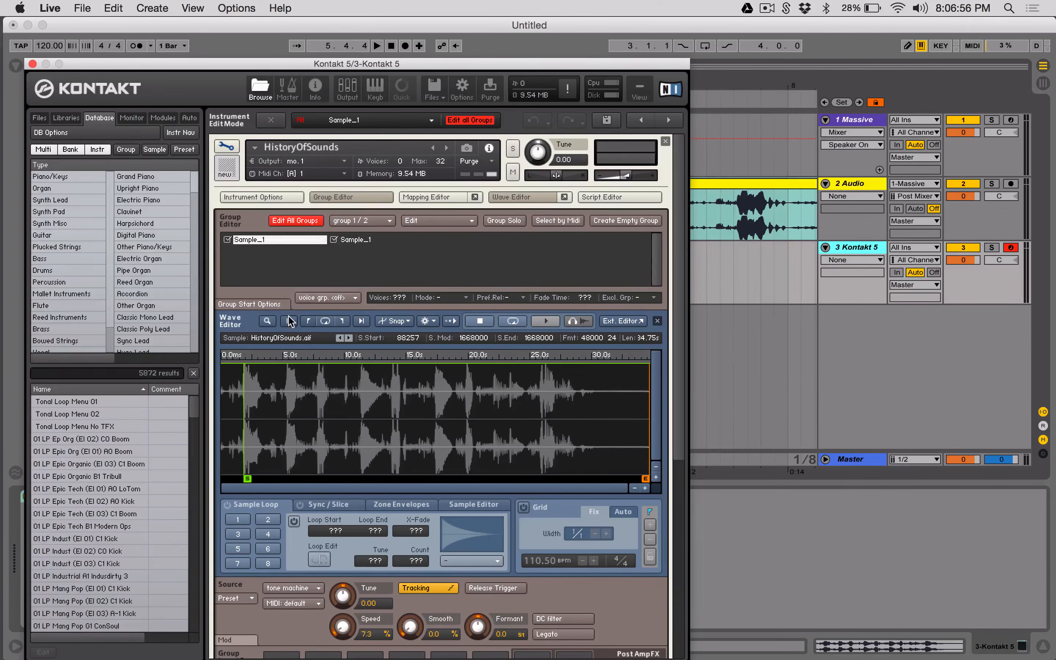
left_click(466, 122)
left_click(357, 241)
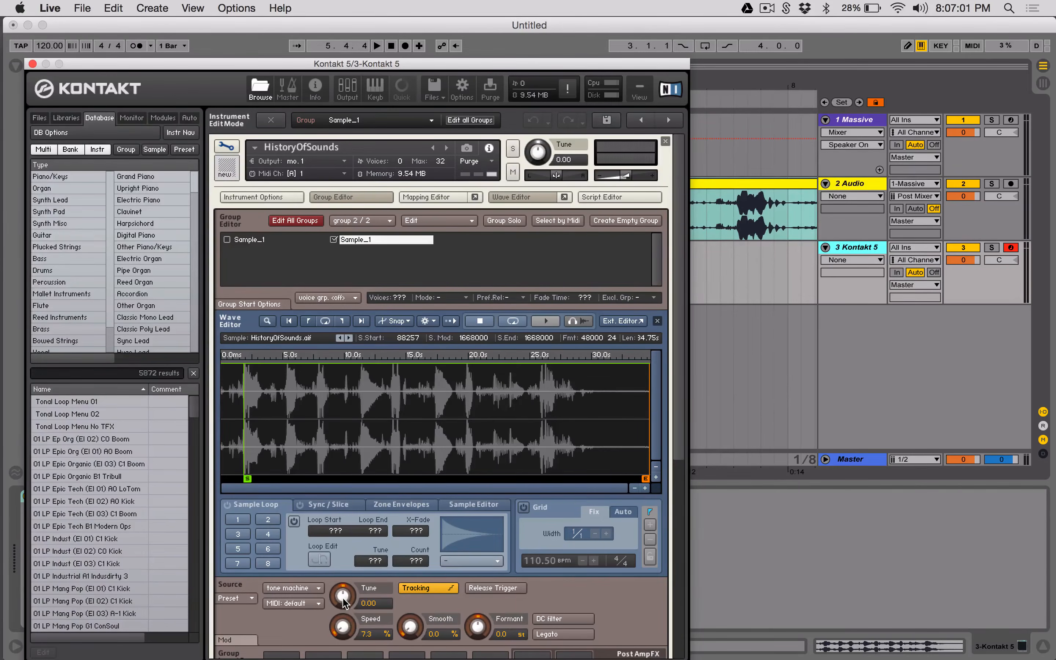
left_click_drag(343, 601, 350, 639)
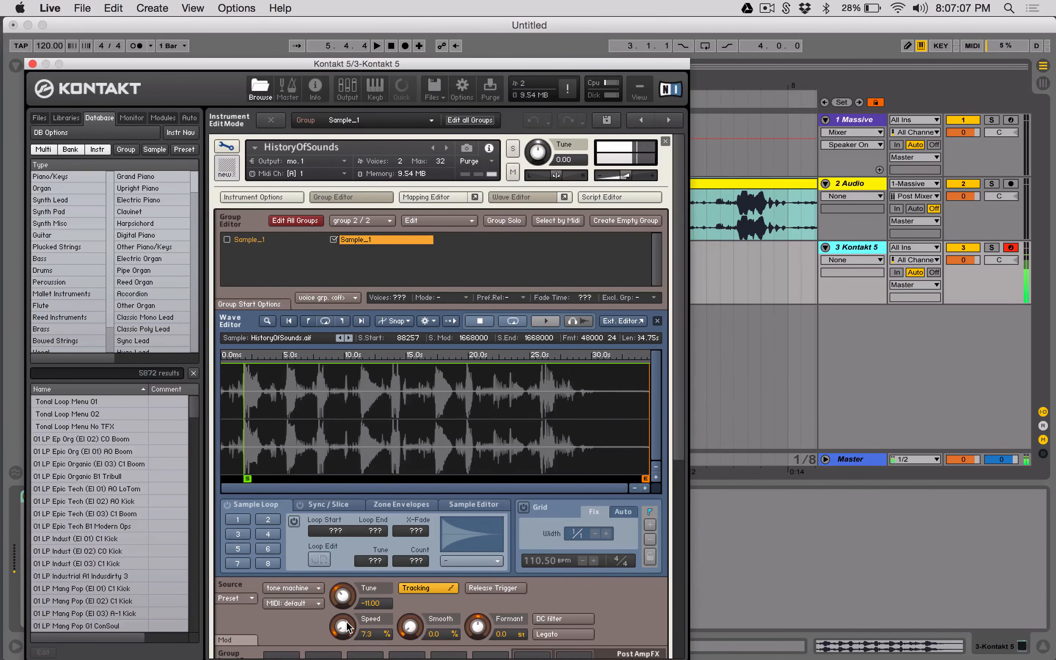
left_click_drag(349, 639, 347, 637)
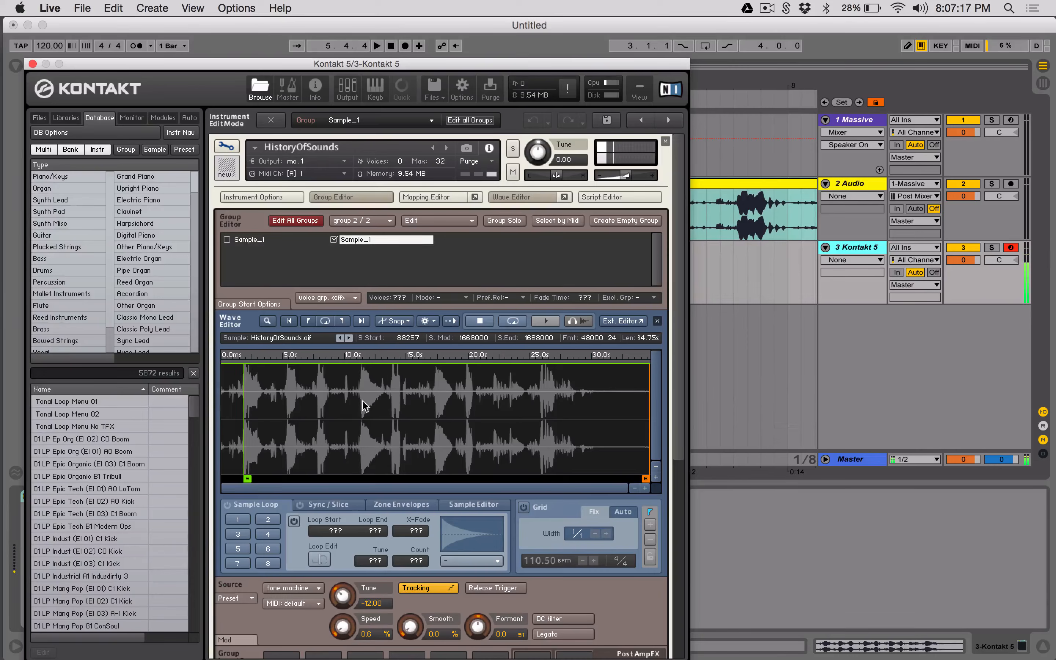
Duplicate the second group, set the new third group's Tune to 12.00 and Speed to about 47.0%, and lower the instrument volume slightly.
right_click(360, 244)
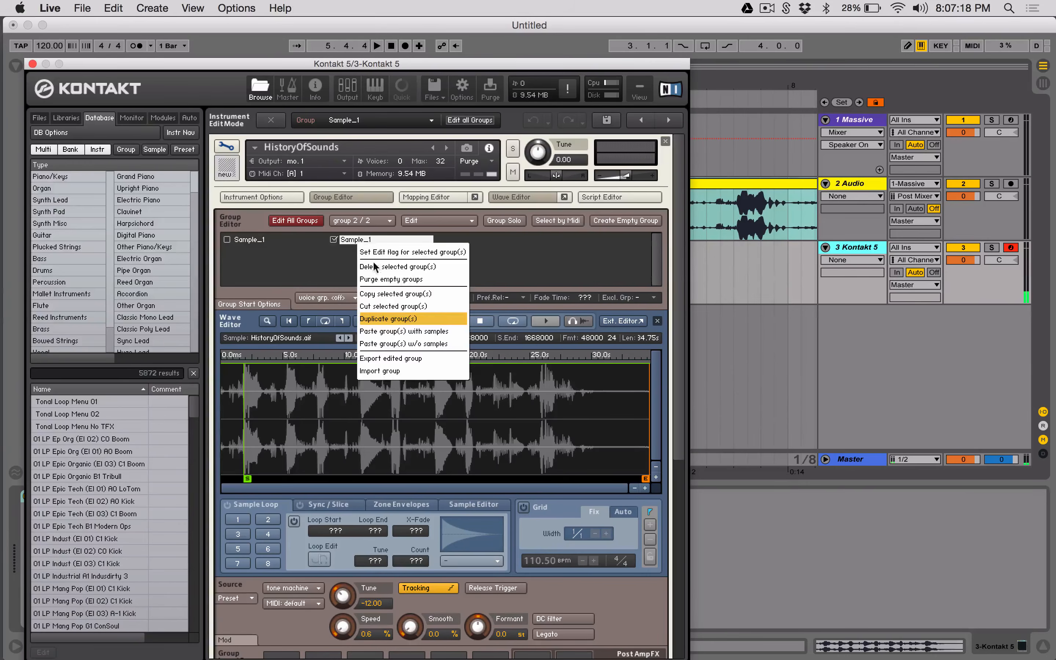
left_click(398, 319)
left_click(461, 240)
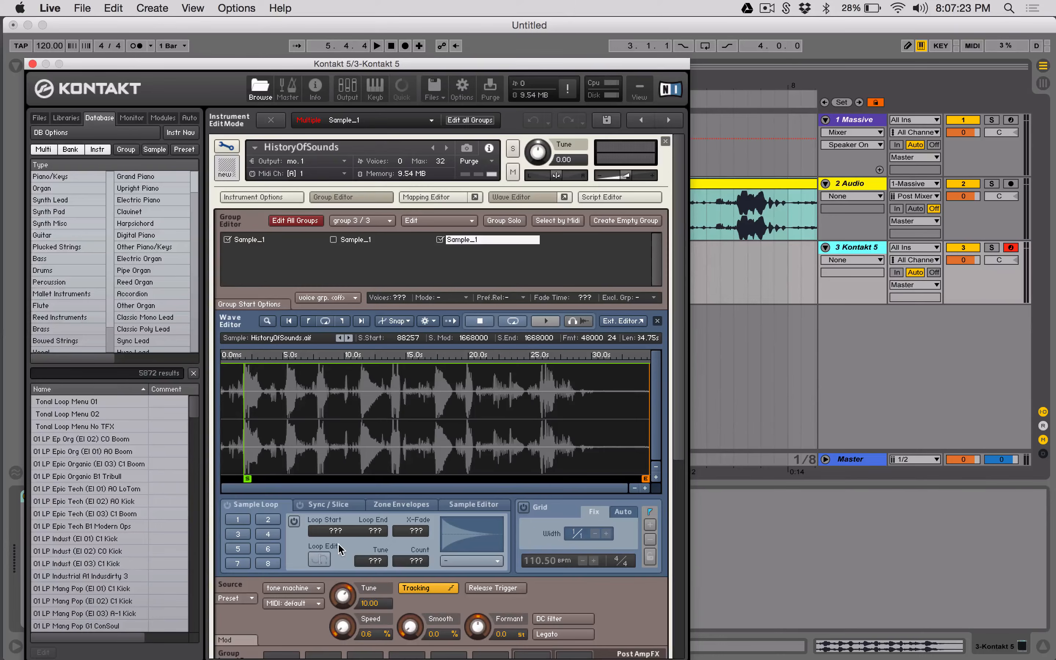
key("a")
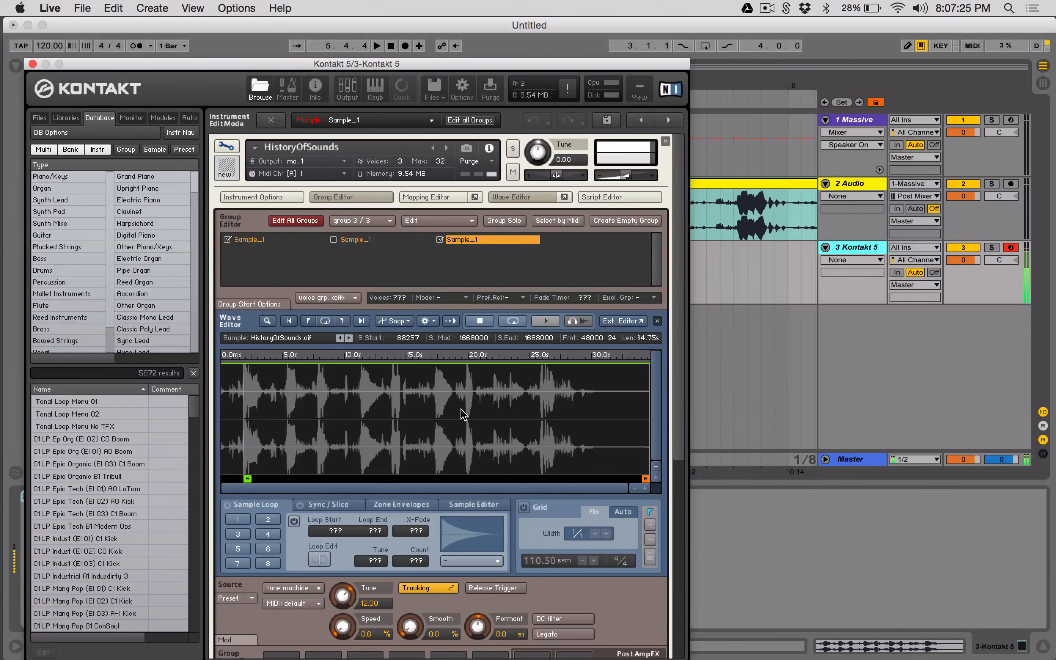
left_click_drag(343, 636, 341, 601)
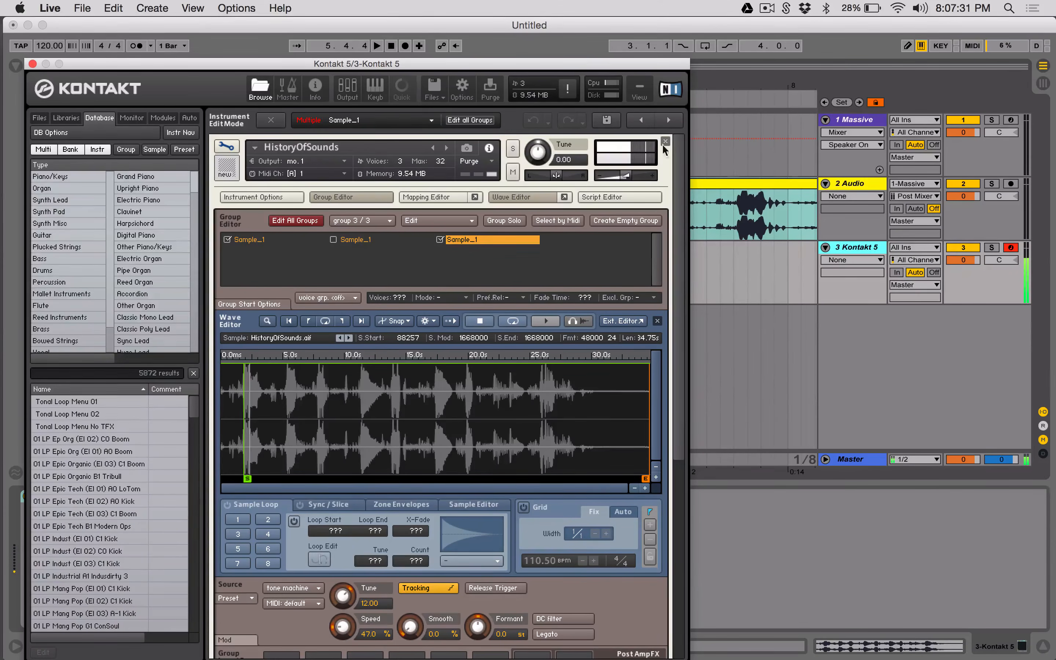
left_click_drag(627, 176, 615, 174)
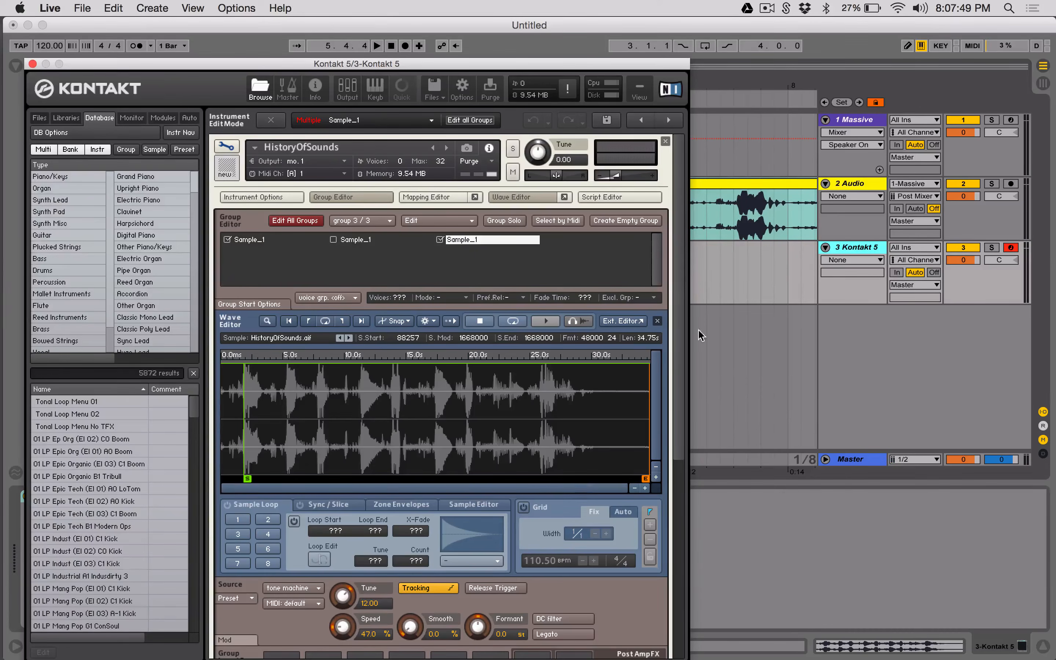
Review the instrument's groups, waveform, effects and modulation sections and the available source modes.
left_click_drag(682, 298, 680, 575)
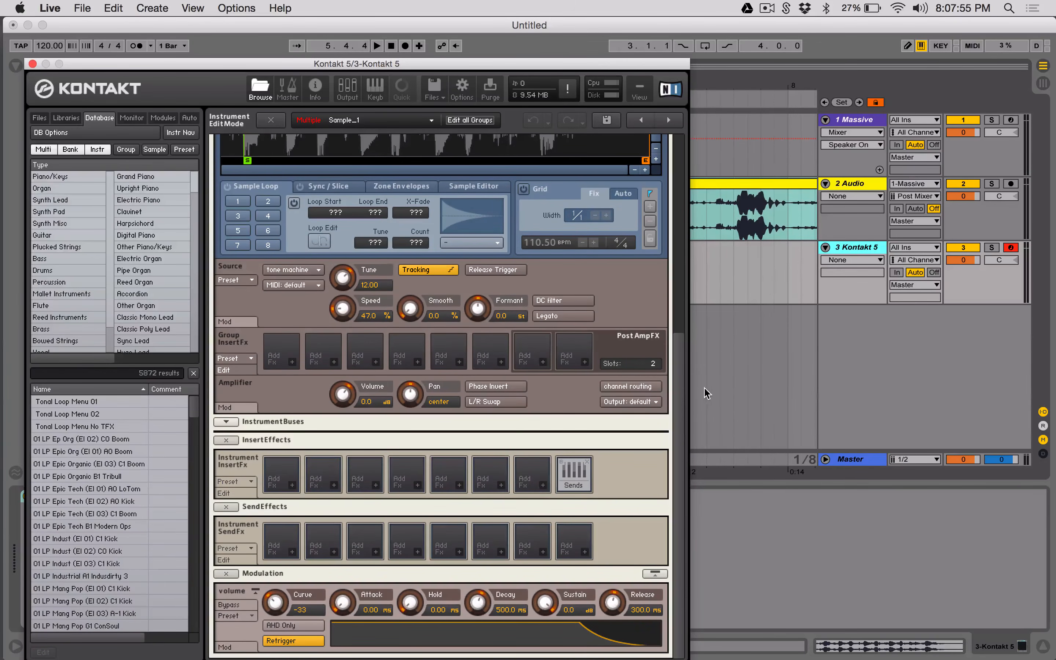
left_click_drag(680, 392, 671, 252)
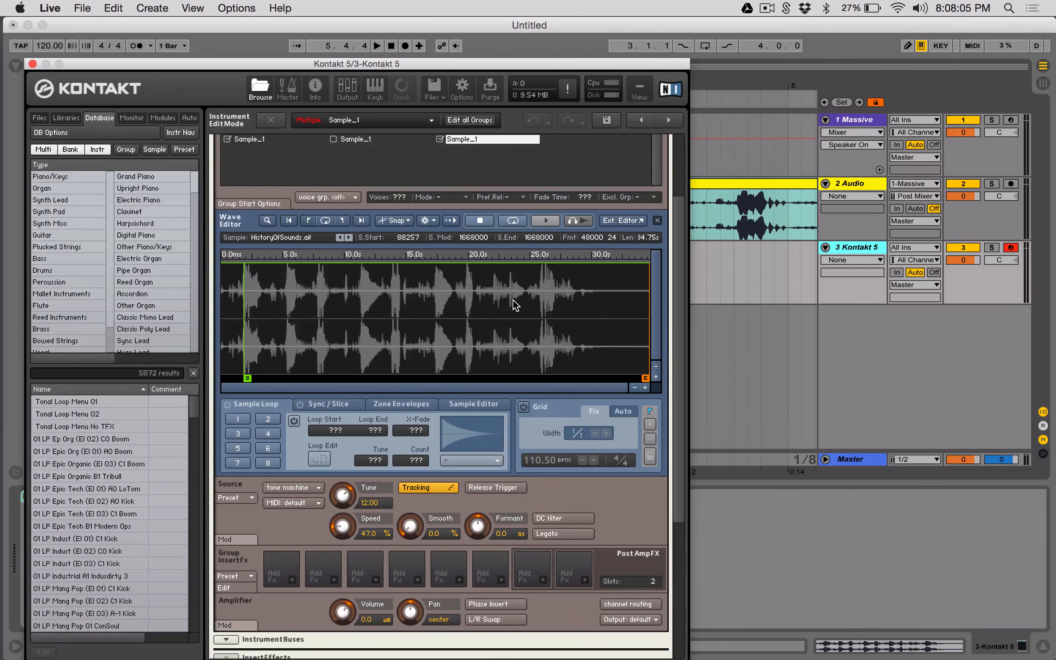
scroll(510, 343, "up", 5)
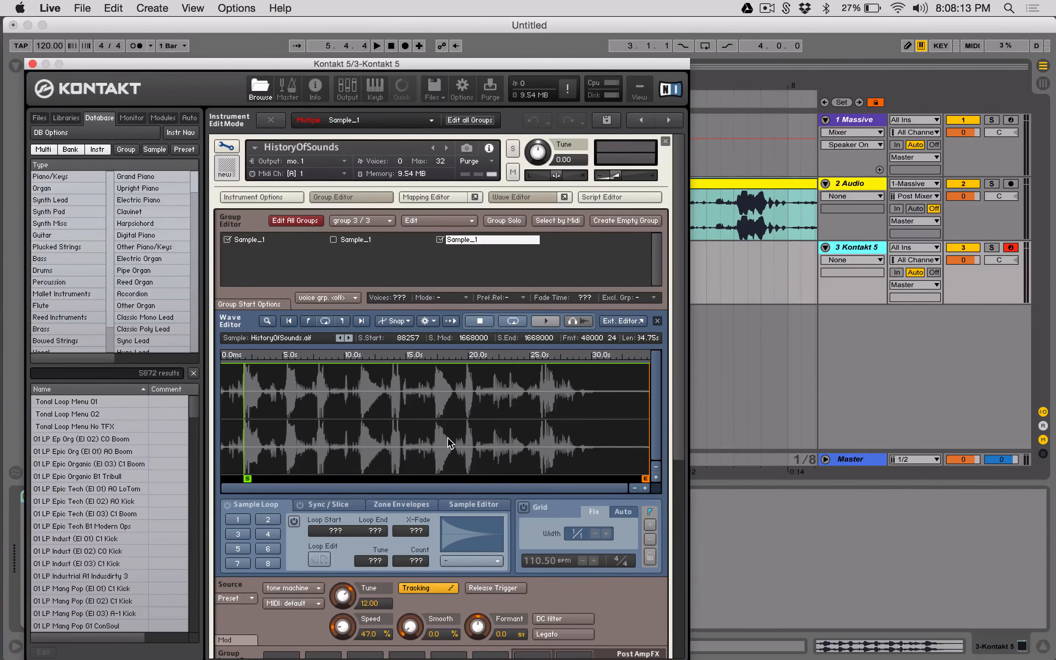
scroll(436, 353, "down", 3)
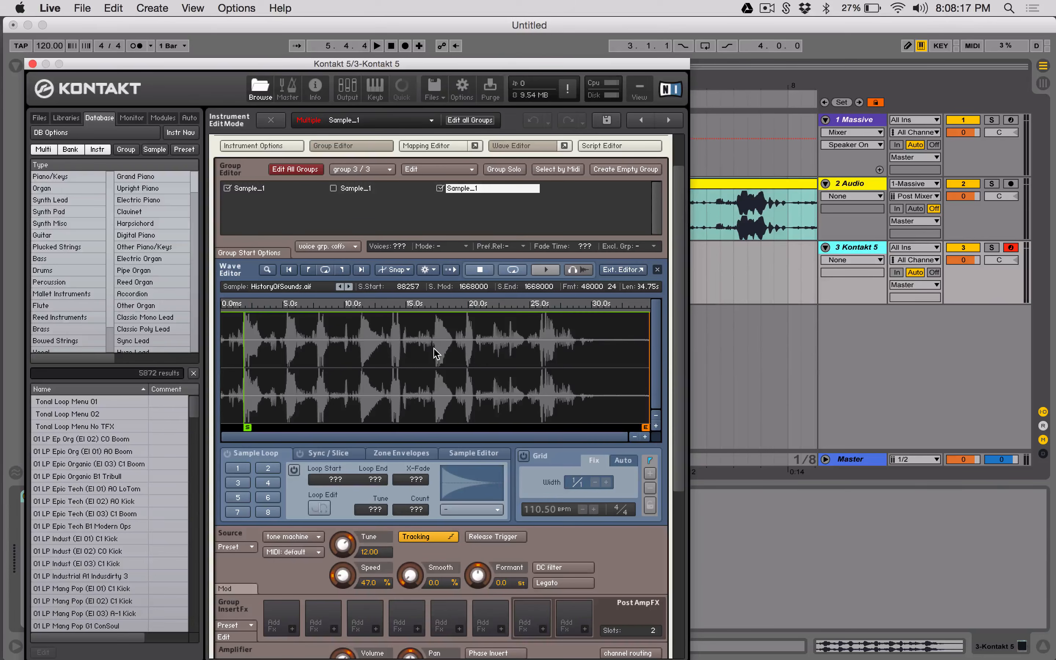
scroll(434, 348, "down", 3)
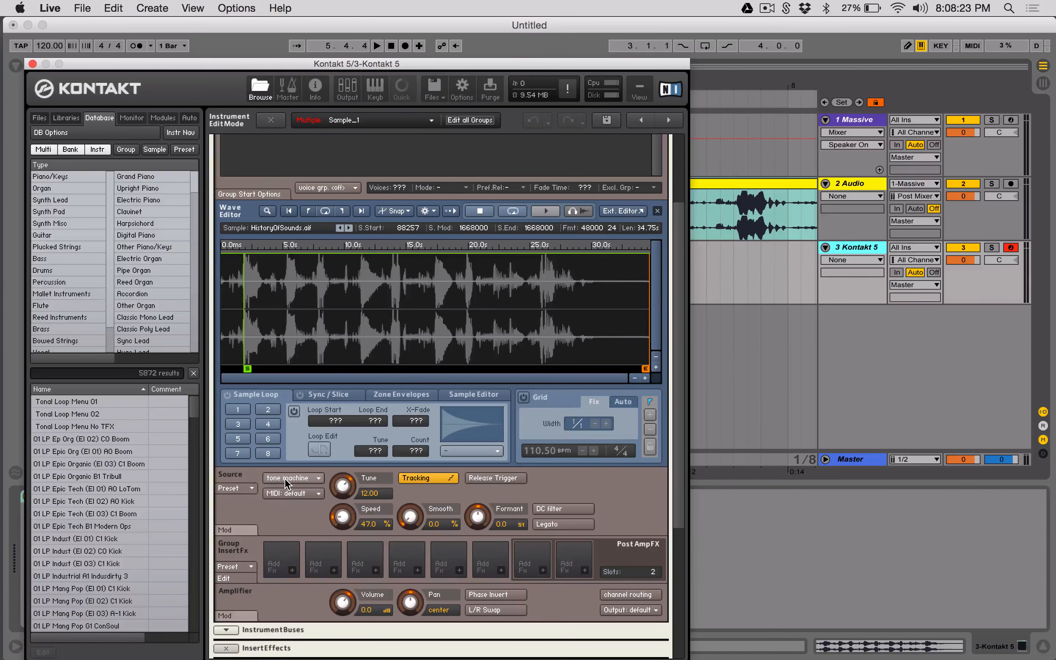
left_click(285, 479)
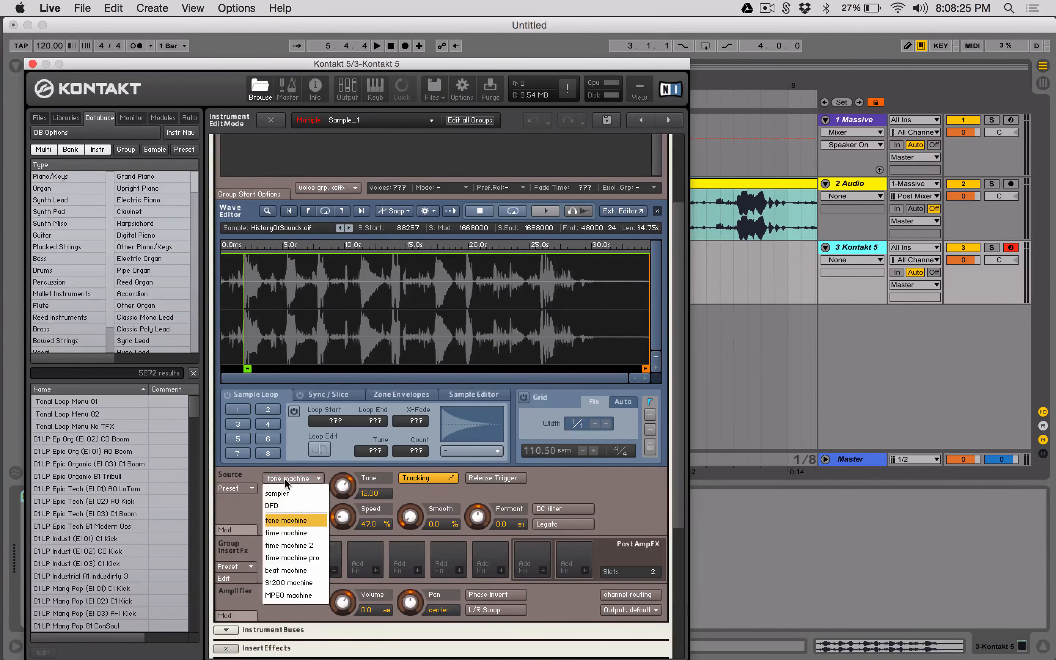
left_click(232, 507)
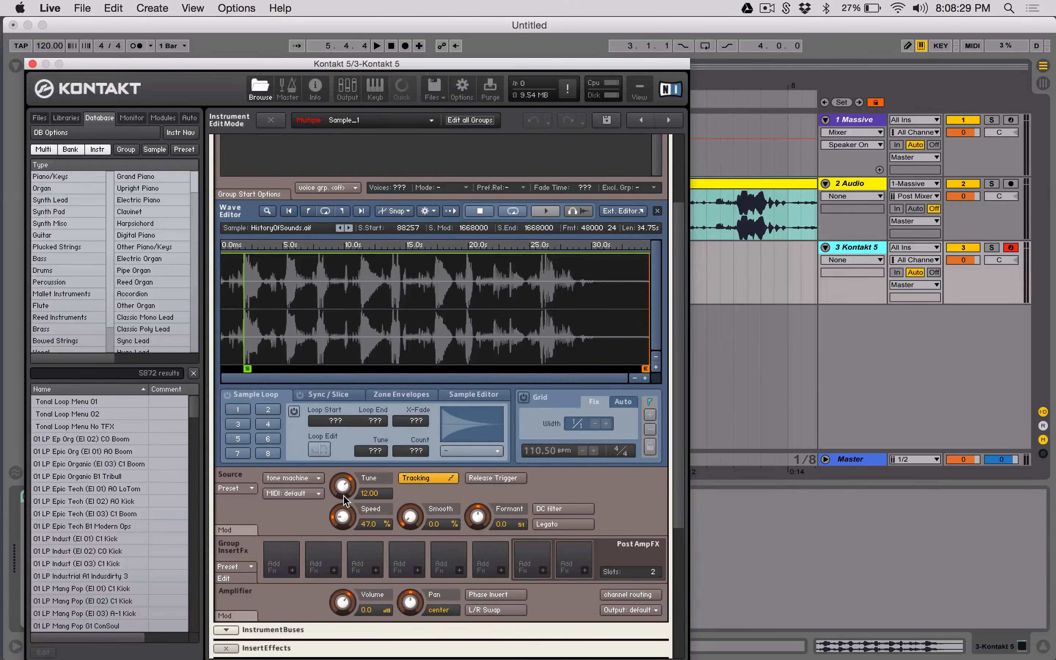